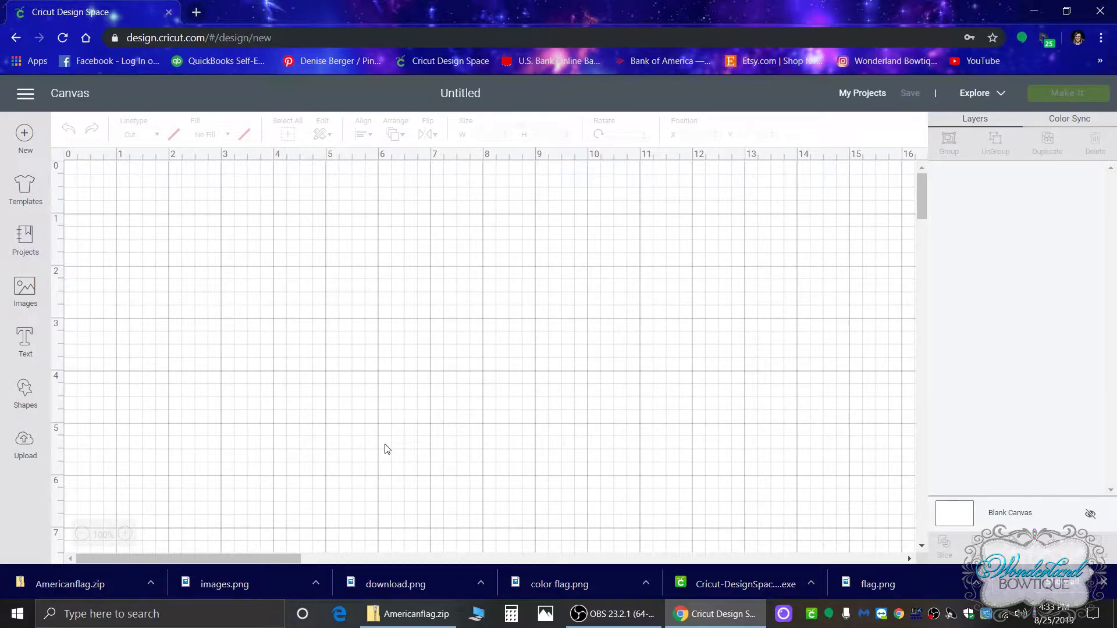
# - Search Google Images for 'halloween svg' in a new browser tab
pyautogui.click(197, 12)
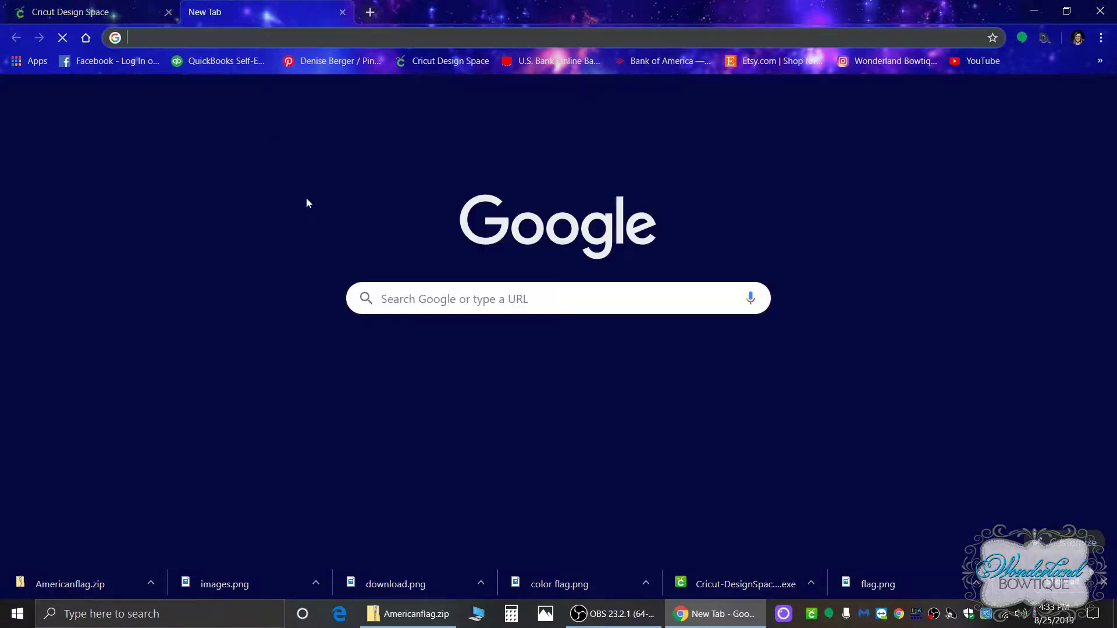
pyautogui.write('hallwee')
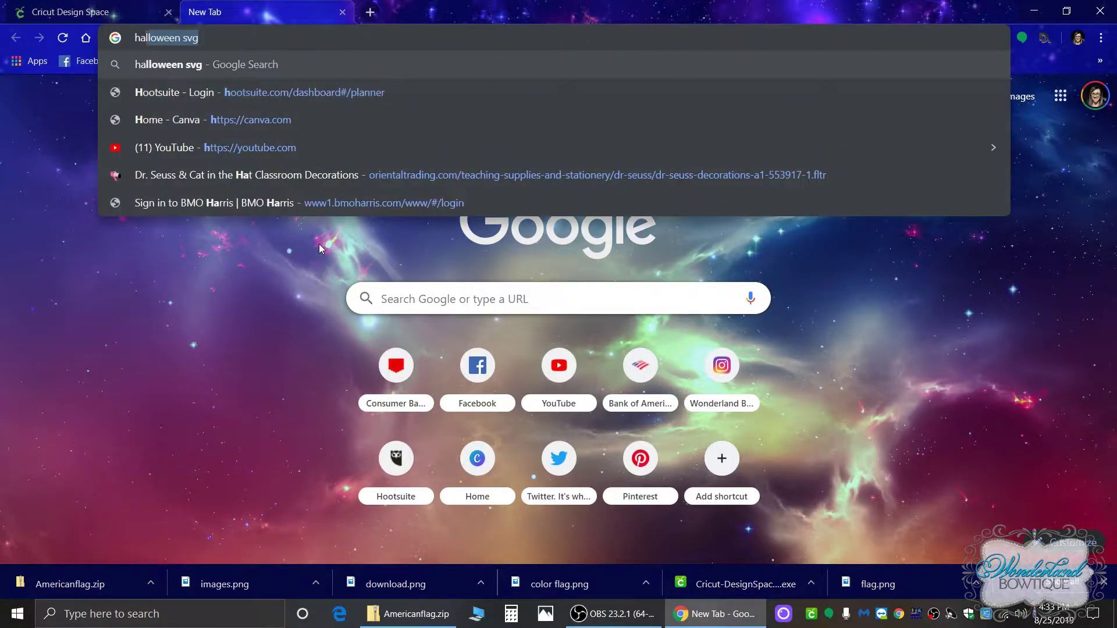
pyautogui.press('BackSpace')
pyautogui.press('BackSpace')
pyautogui.press('BackSpace')
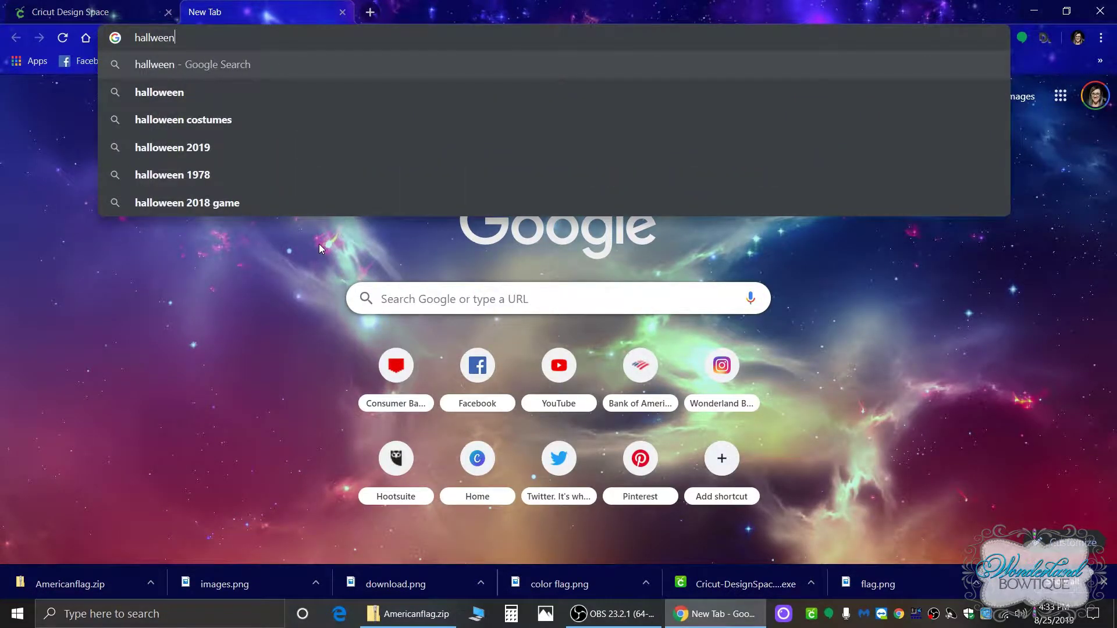
pyautogui.write('oween svg')
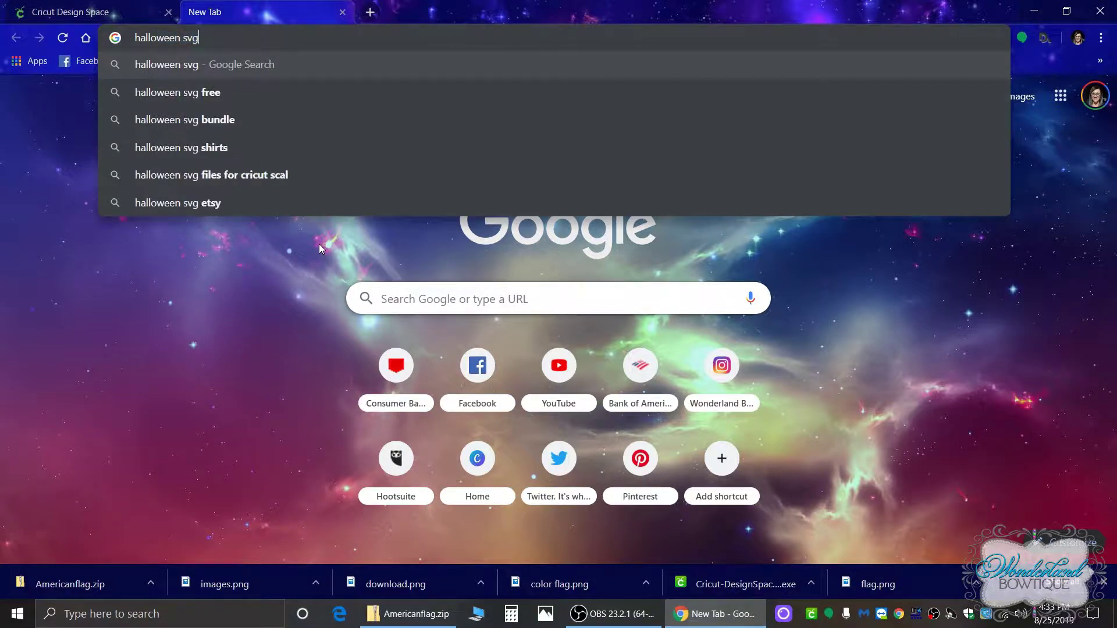
pyautogui.press('Return')
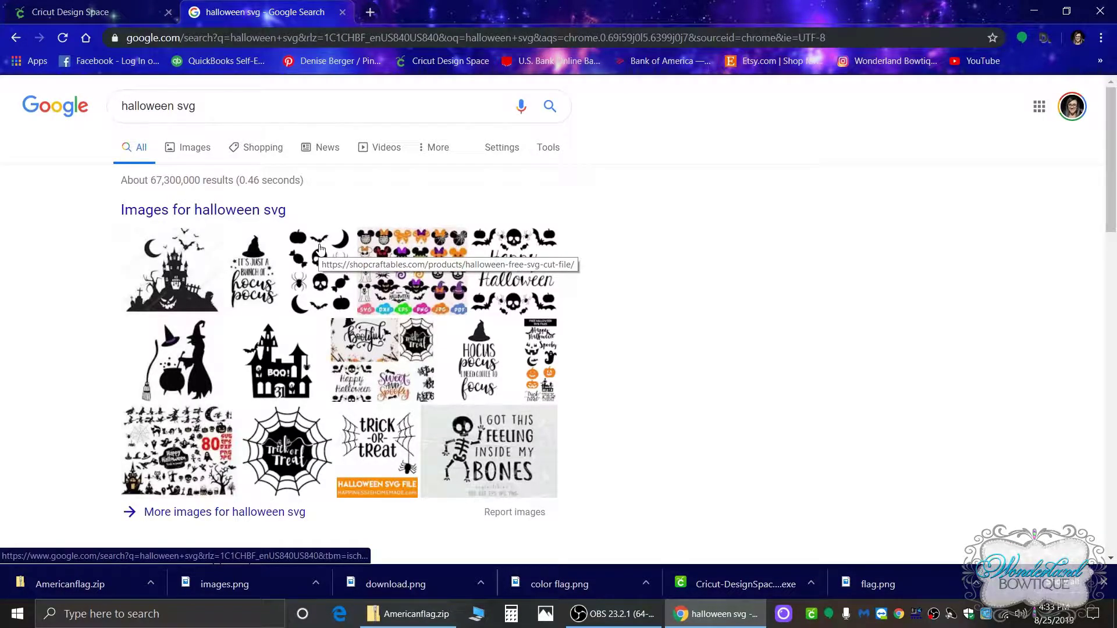
pyautogui.click(188, 147)
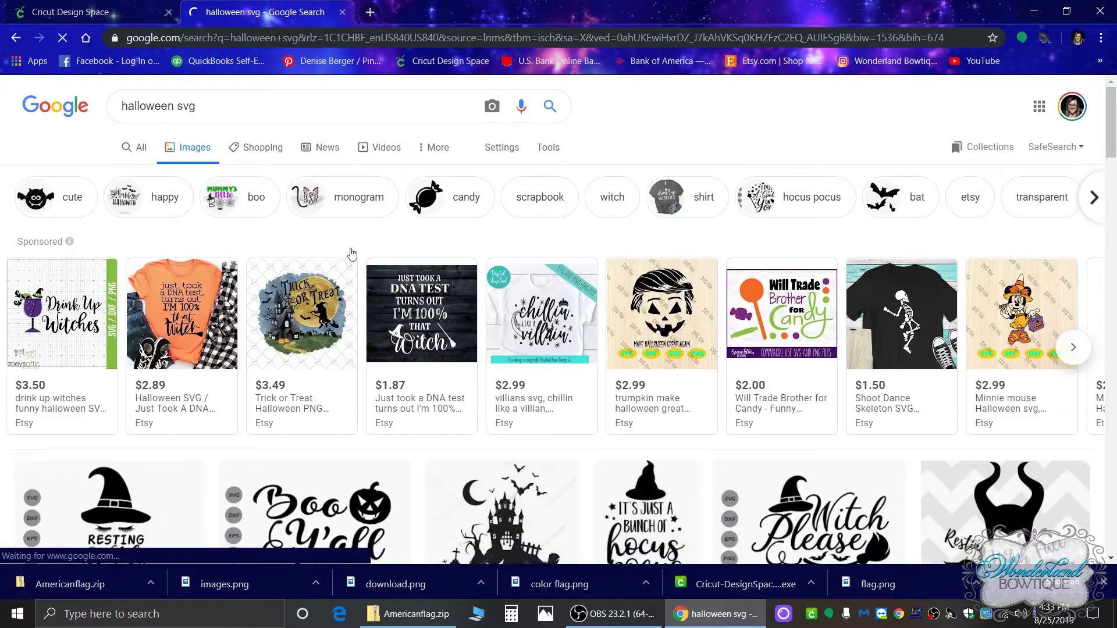
# - Scroll the results and open a larger preview of the Halloween LIFE image
pyautogui.moveTo(584, 326)
pyautogui.scroll(-3, 584, 327)
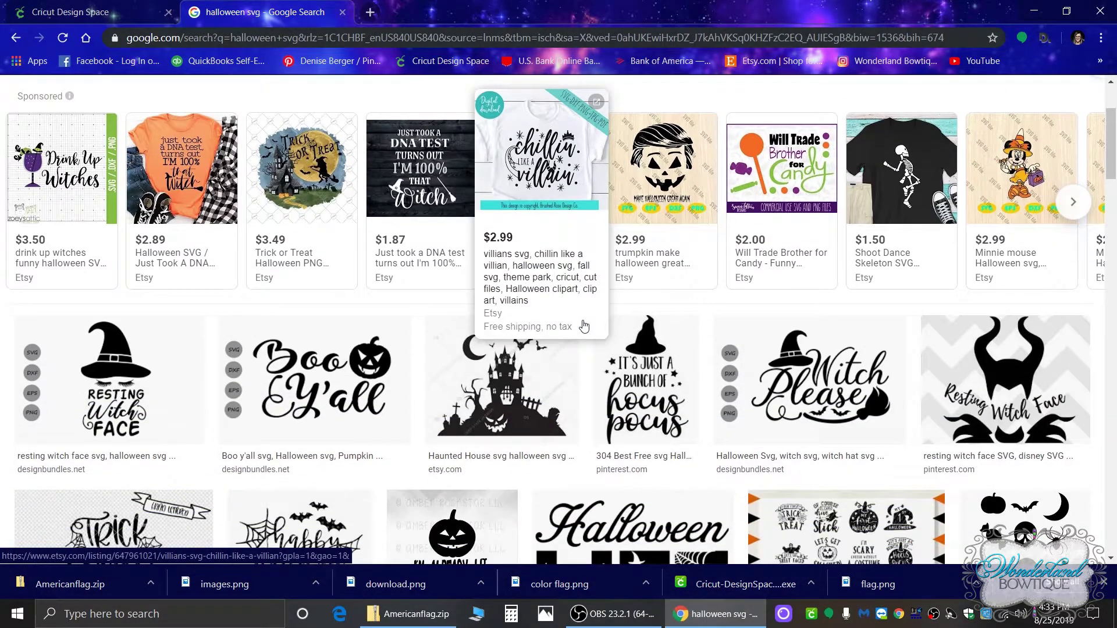
pyautogui.scroll(-1, 584, 327)
pyautogui.scroll(-3, 582, 338)
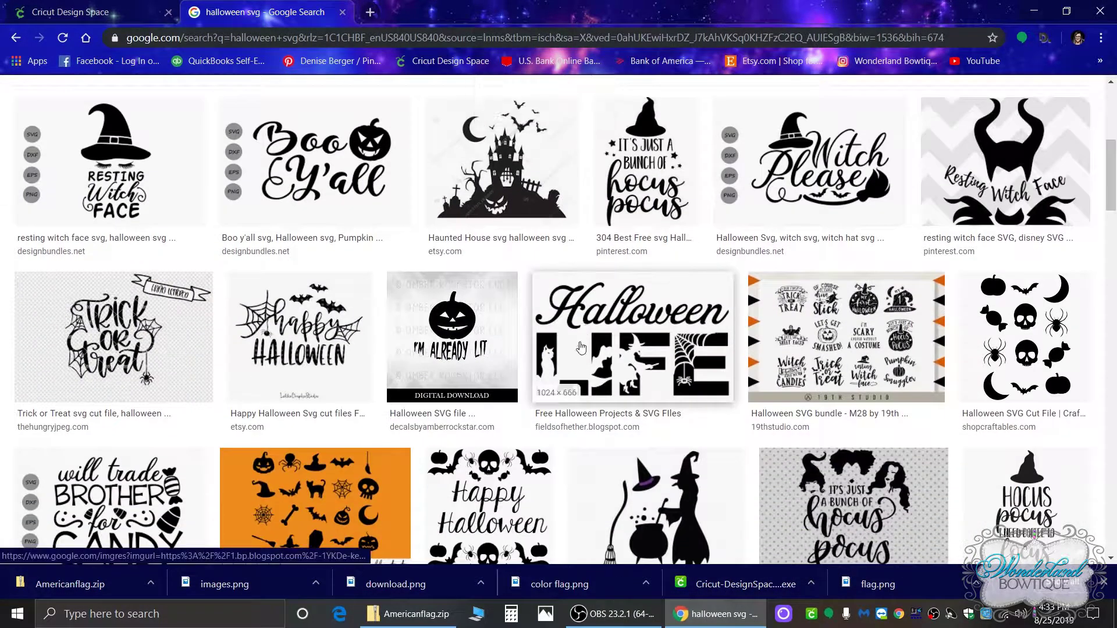
pyautogui.click(655, 341)
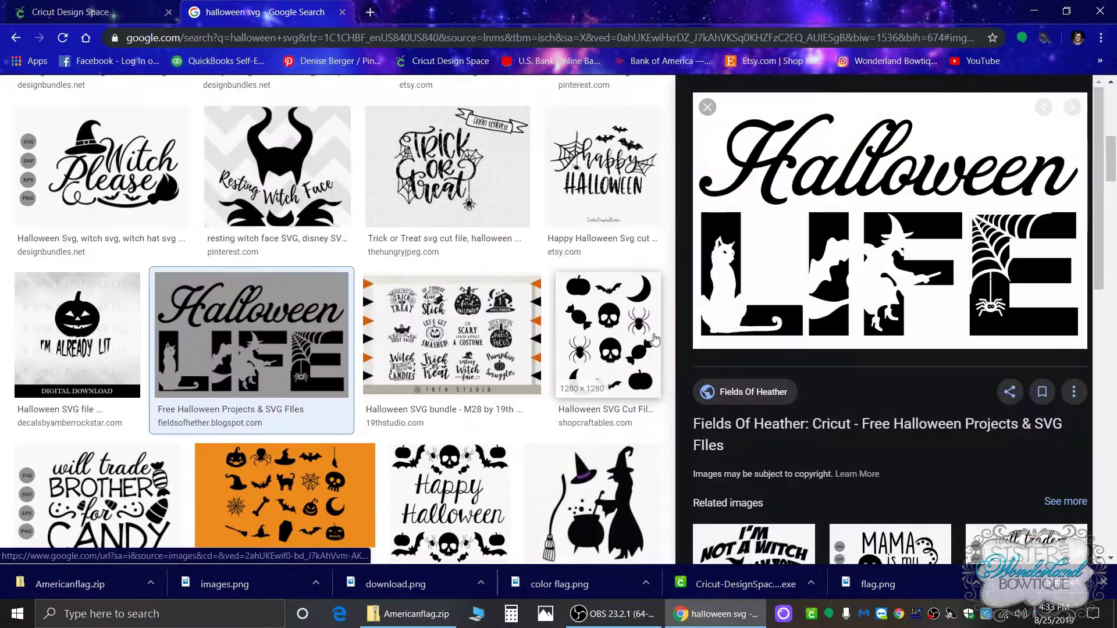
# - Save the image to the Desktop as halloween life.png and return to the Cricut tab
pyautogui.rightClick(248, 329)
pyautogui.click(277, 460)
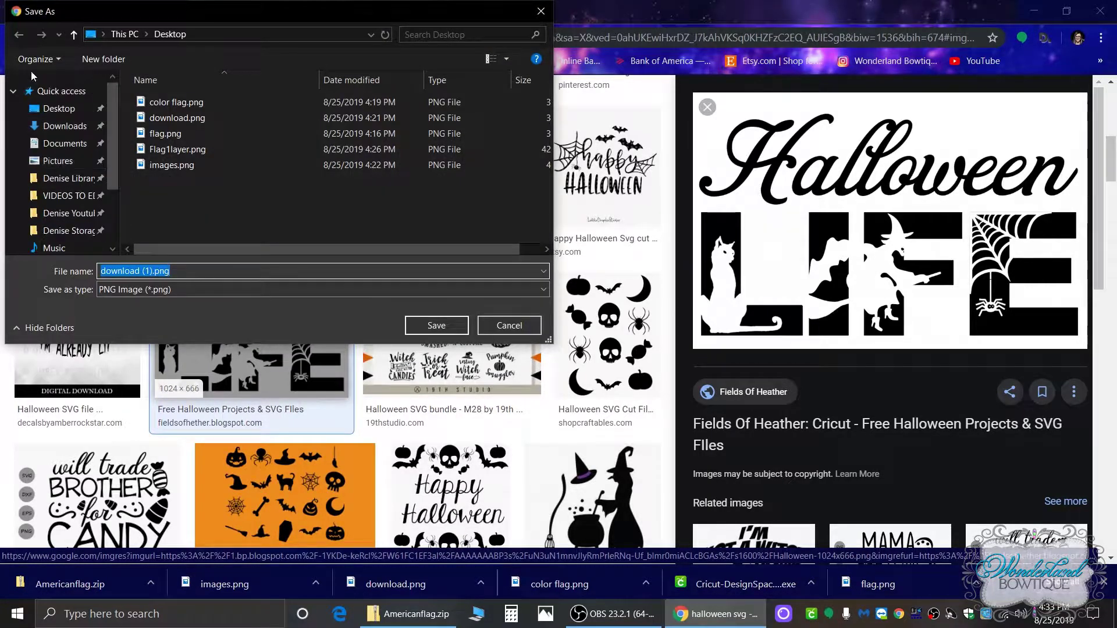
pyautogui.click(58, 108)
pyautogui.click(263, 273)
pyautogui.hotkey('ctrl', 'a')
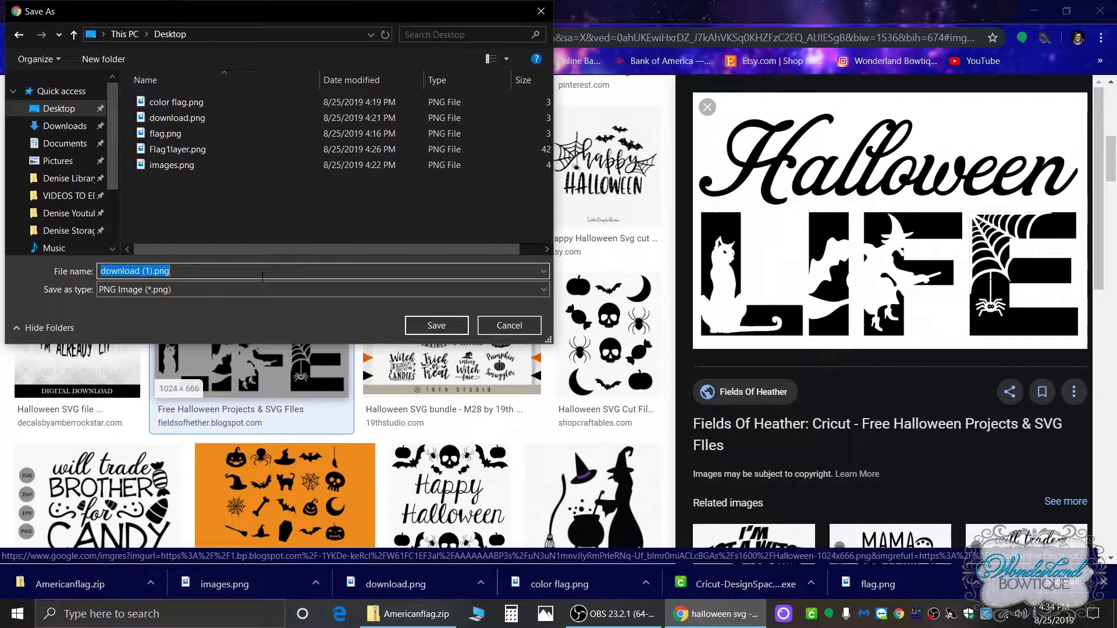
pyautogui.write('halloween life')
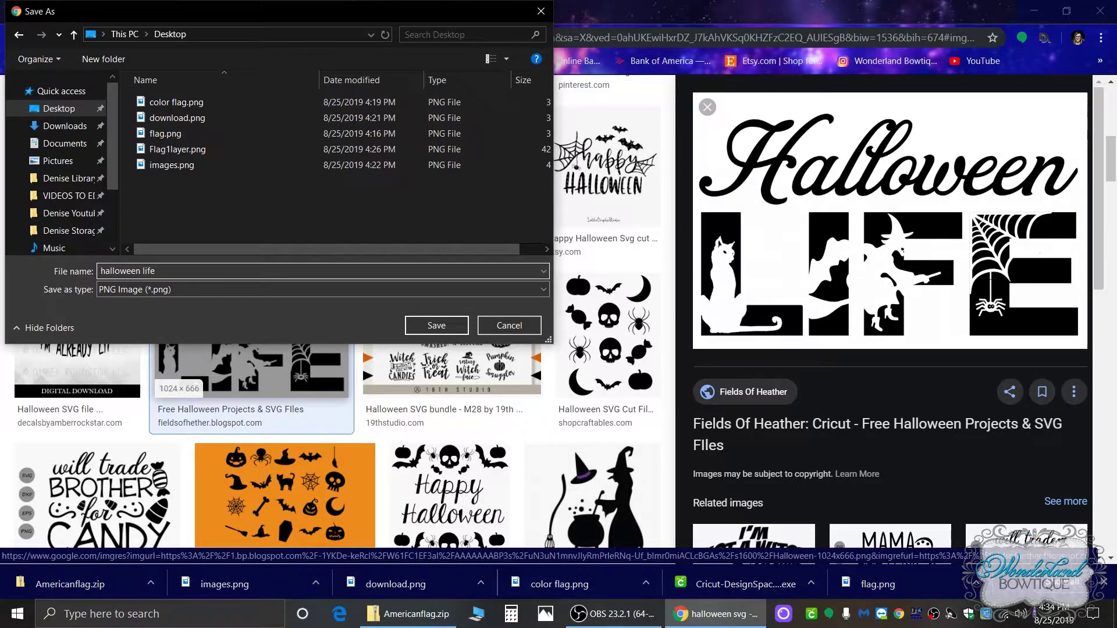
pyautogui.press('Return')
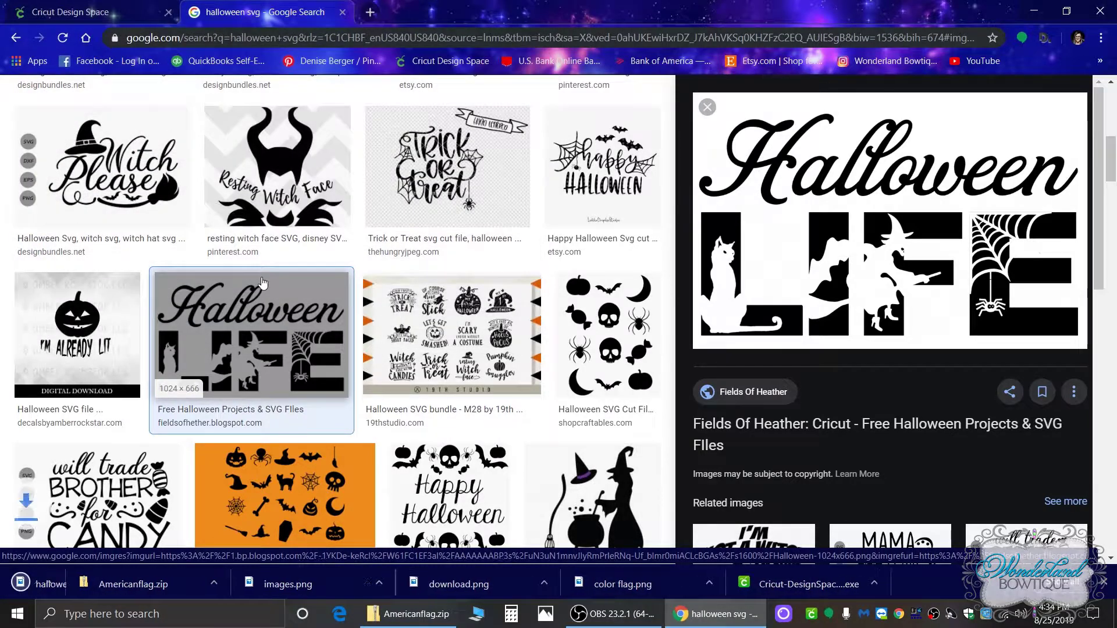
pyautogui.click(110, 12)
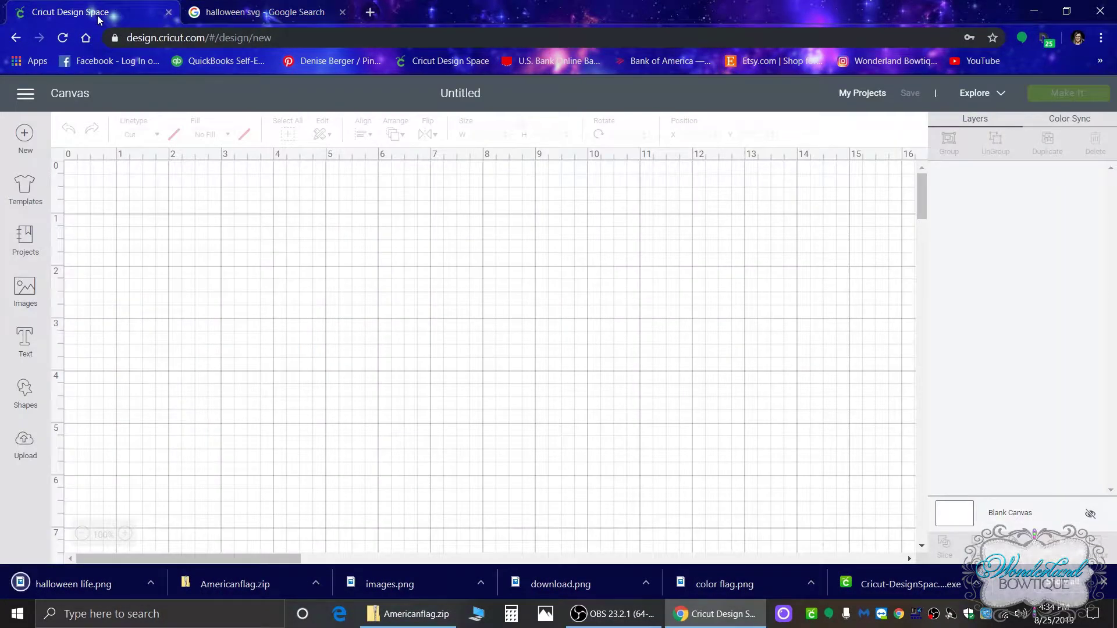
# - Upload halloween life.png from the Desktop, mark it Simple, and continue to Select & erase
pyautogui.click(19, 454)
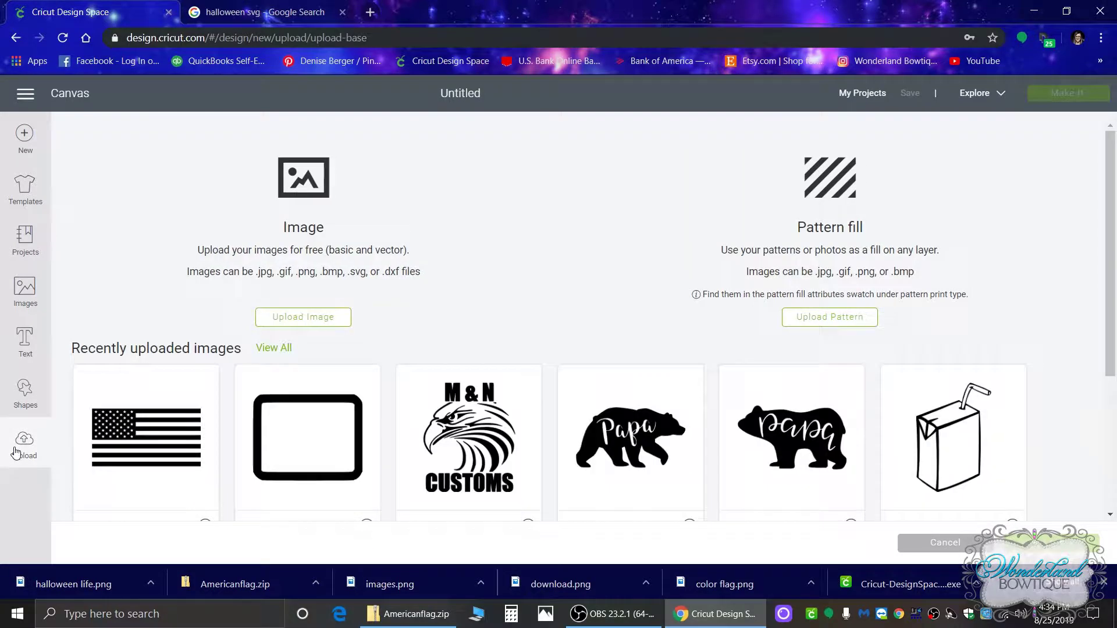
pyautogui.click(318, 326)
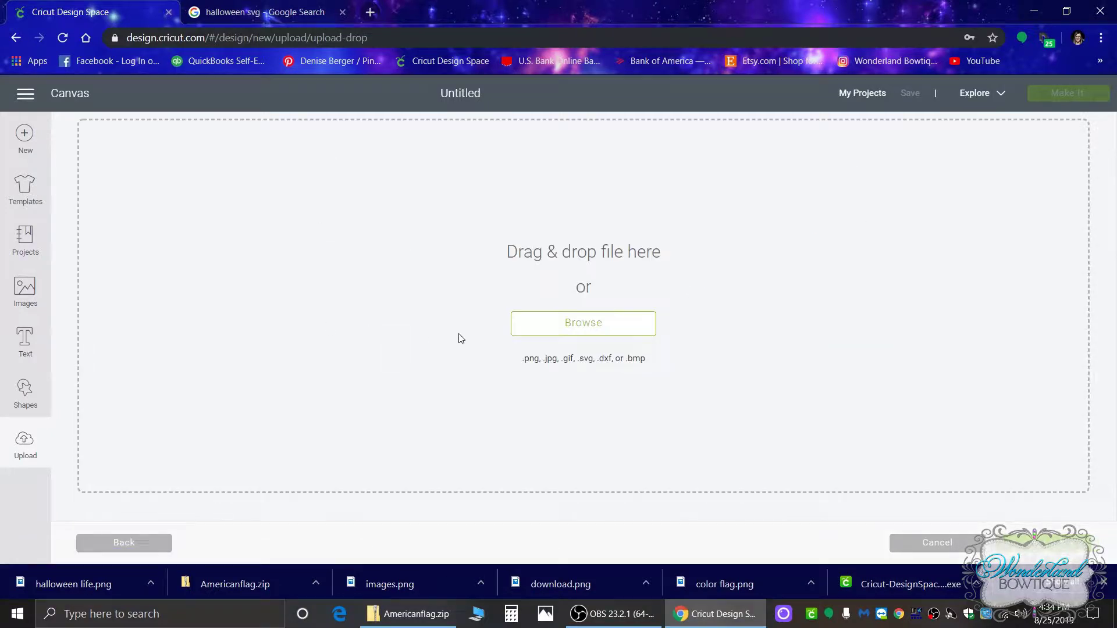
pyautogui.click(545, 332)
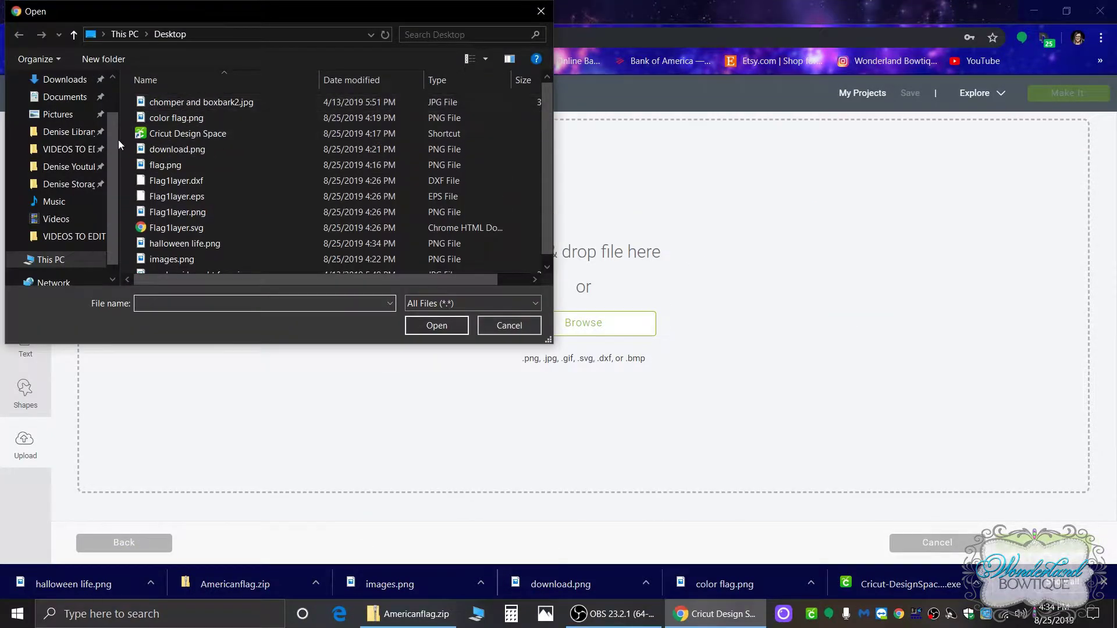
pyautogui.scroll(1, 56, 132)
pyautogui.click(56, 114)
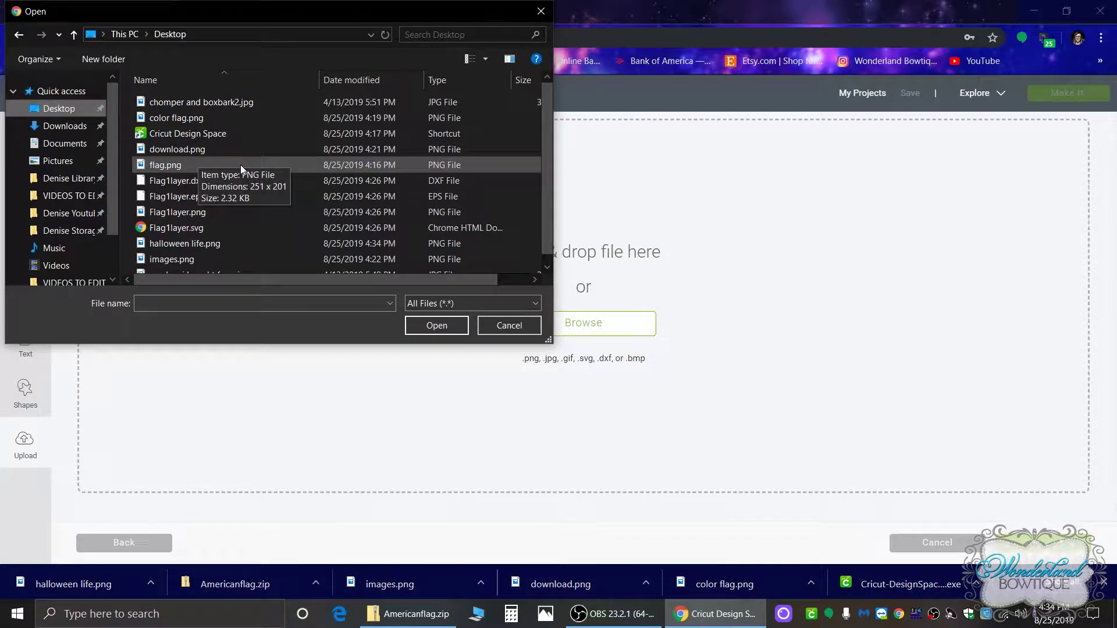
pyautogui.scroll(-1, 240, 165)
pyautogui.click(221, 235)
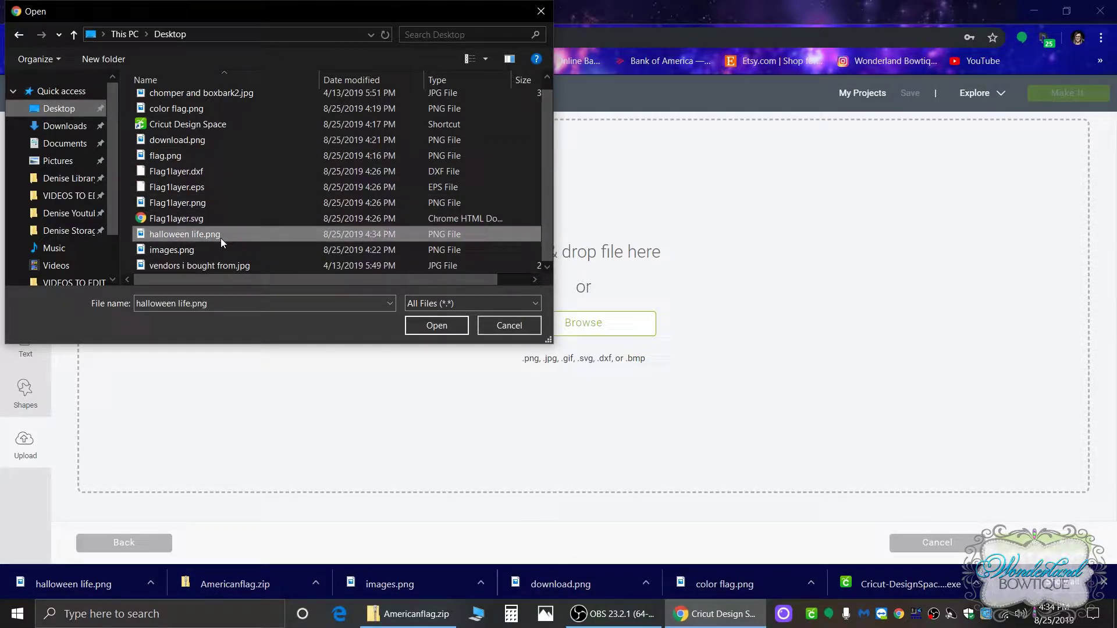
pyautogui.click(451, 327)
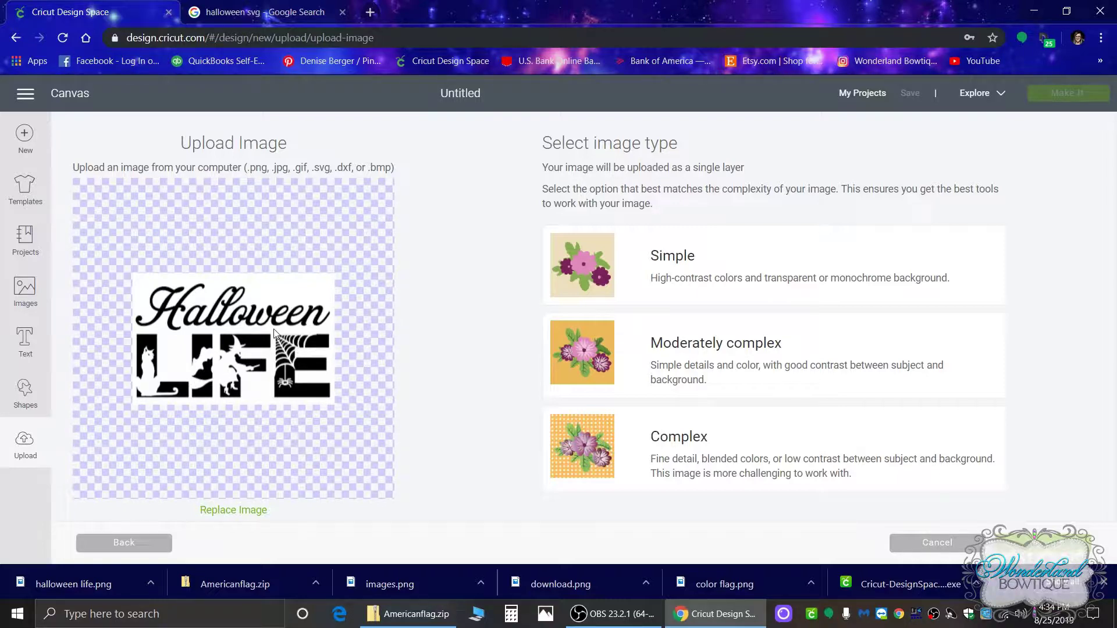
pyautogui.click(682, 285)
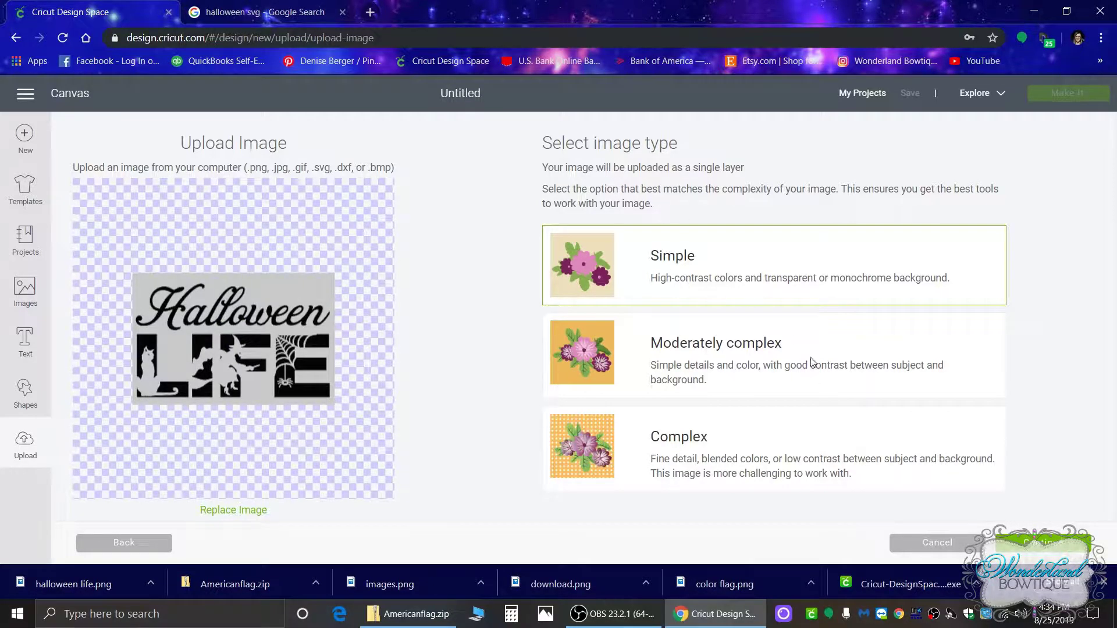
pyautogui.click(1042, 542)
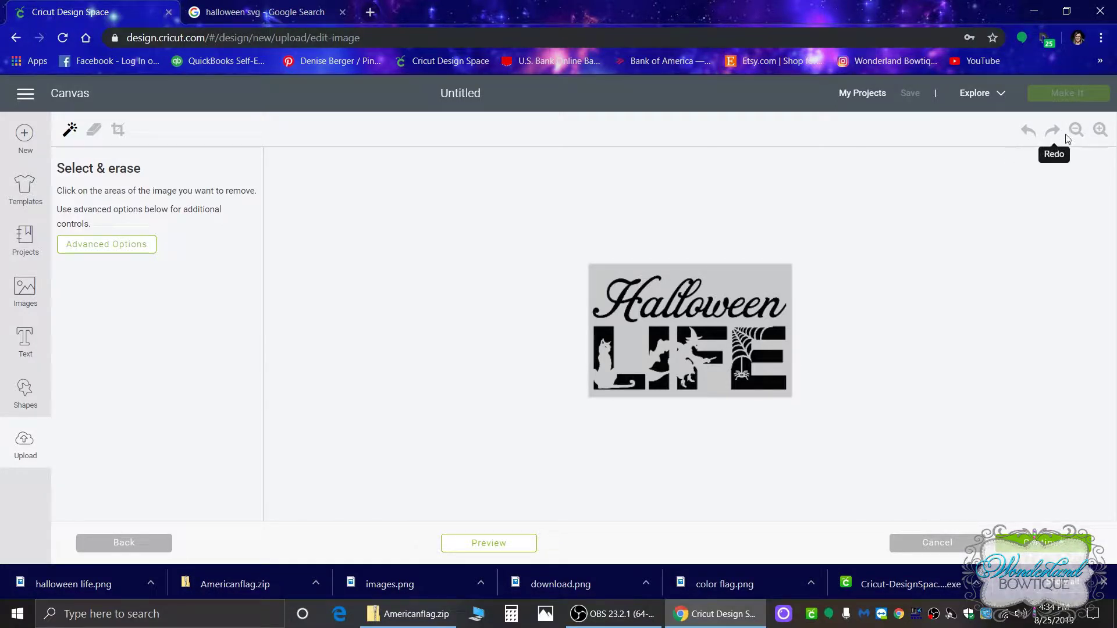
# - Zoom in three levels and use the Erase tool on the grey area above Halloween's right half
pyautogui.click(1100, 130)
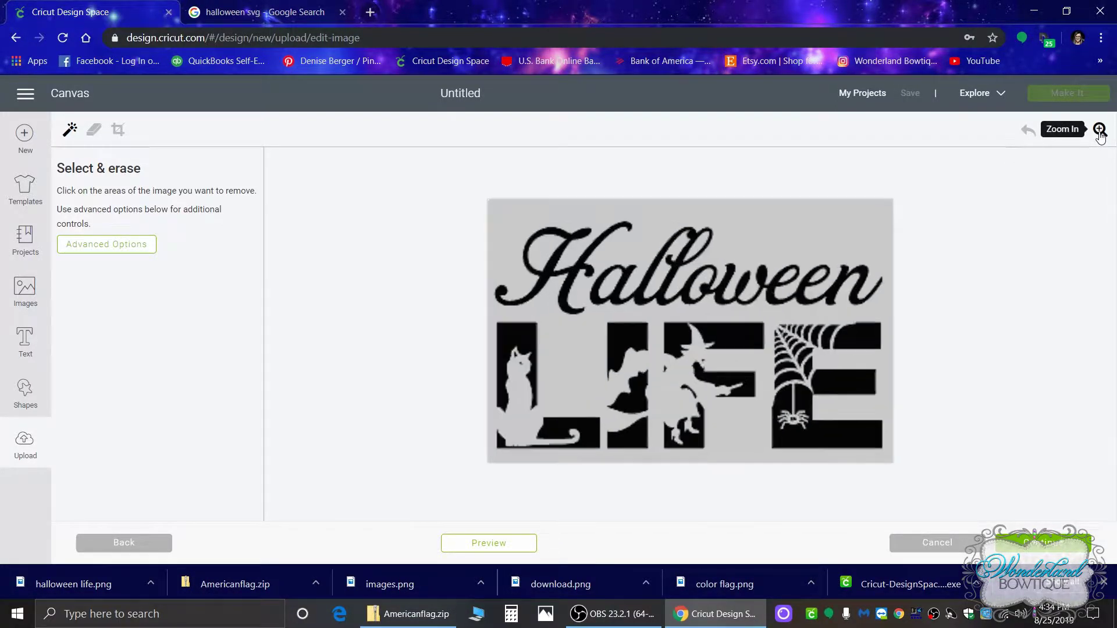
pyautogui.click(1099, 131)
pyautogui.click(1100, 131)
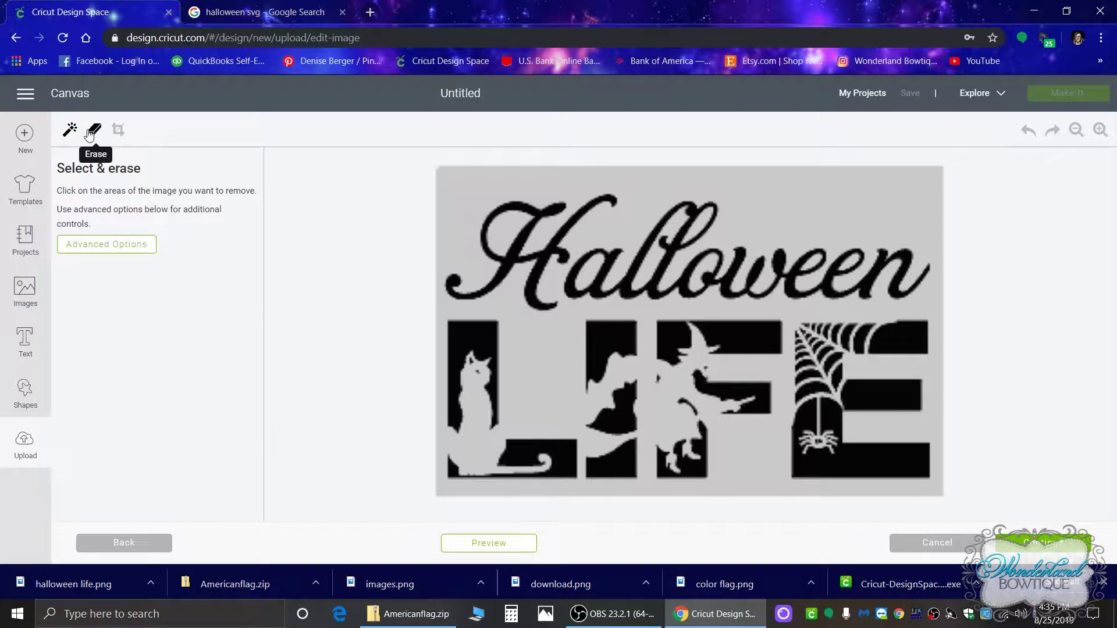
pyautogui.click(90, 134)
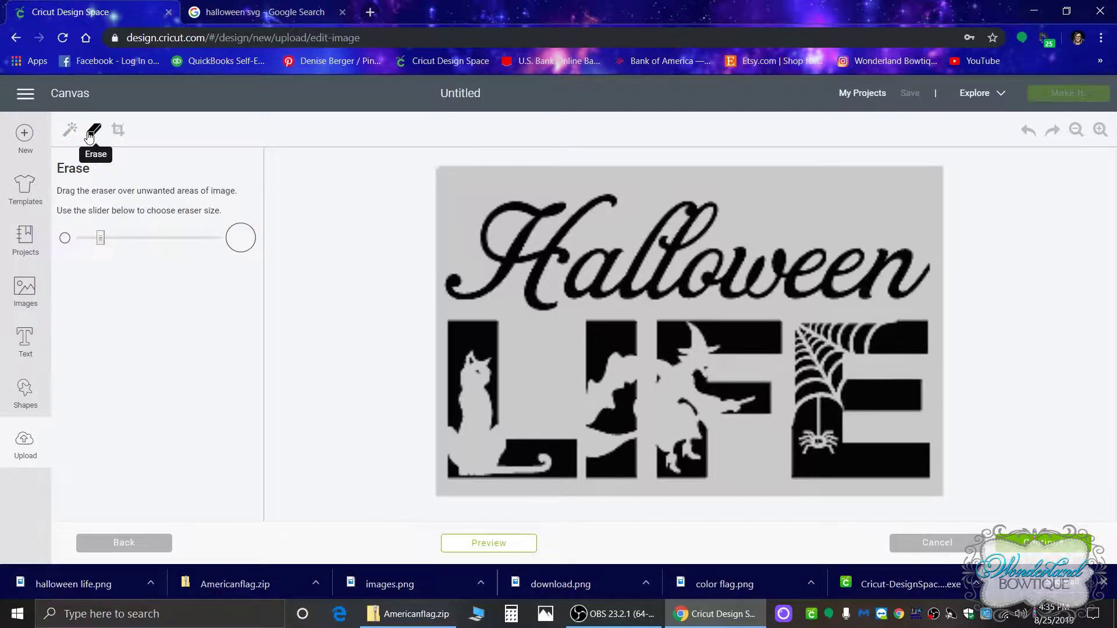
pyautogui.moveTo(835, 201)
pyautogui.mouseDown()
pyautogui.moveTo(772, 203)
pyautogui.moveTo(928, 196)
pyautogui.moveTo(903, 182)
pyautogui.moveTo(765, 181)
pyautogui.moveTo(859, 178)
pyautogui.moveTo(793, 191)
pyautogui.mouseUp()
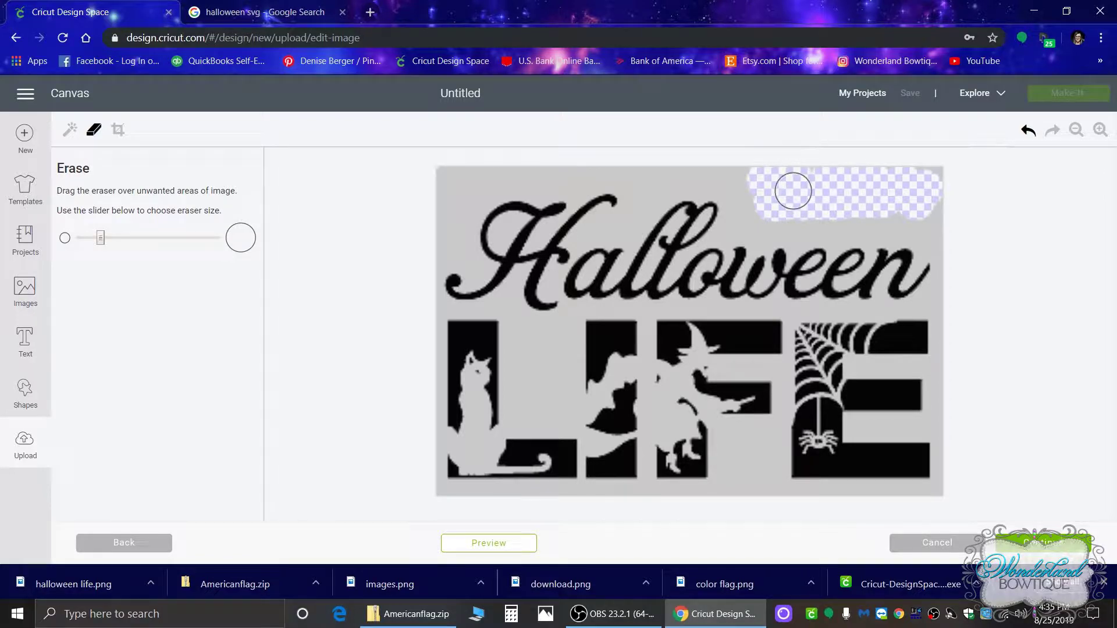
# - Remove the grey background around the lettering with Select & erase, zooming in closer
pyautogui.click(69, 130)
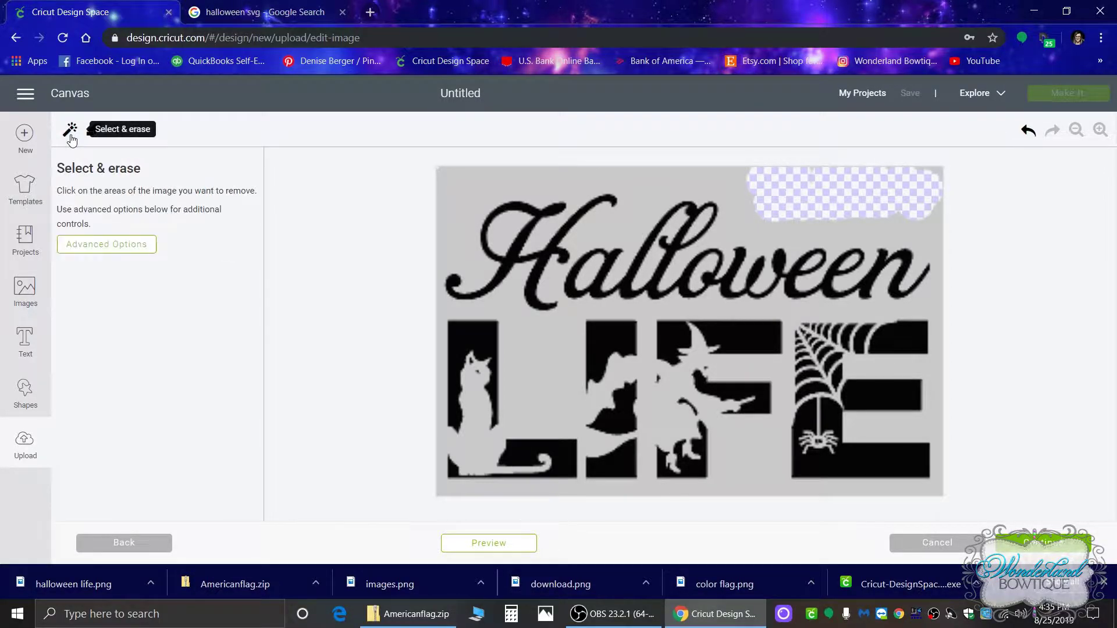
pyautogui.click(461, 186)
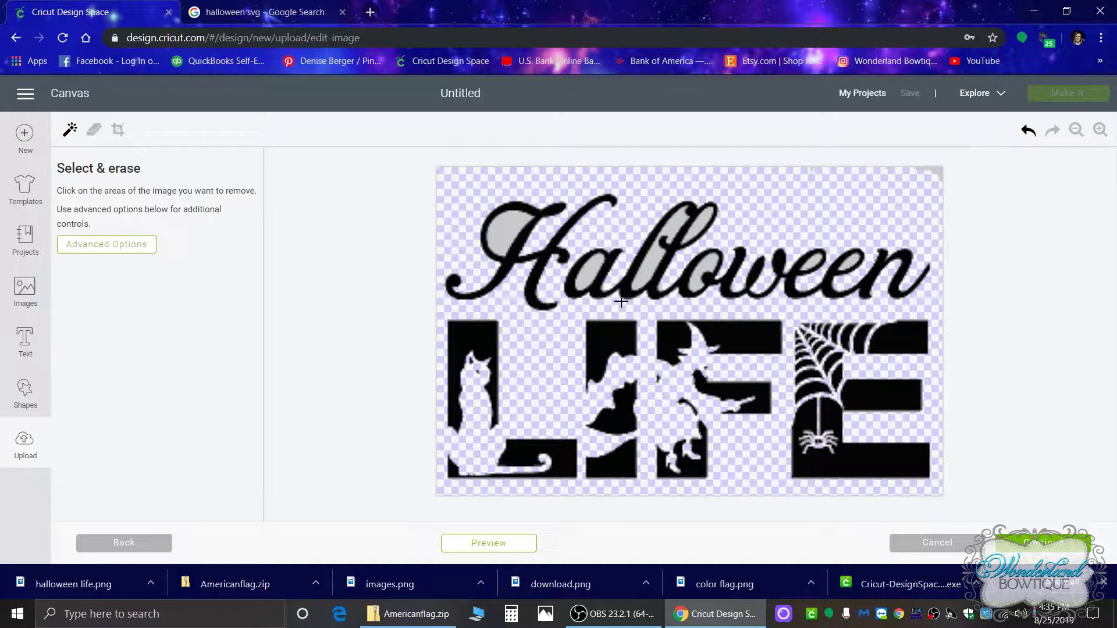
pyautogui.click(1100, 129)
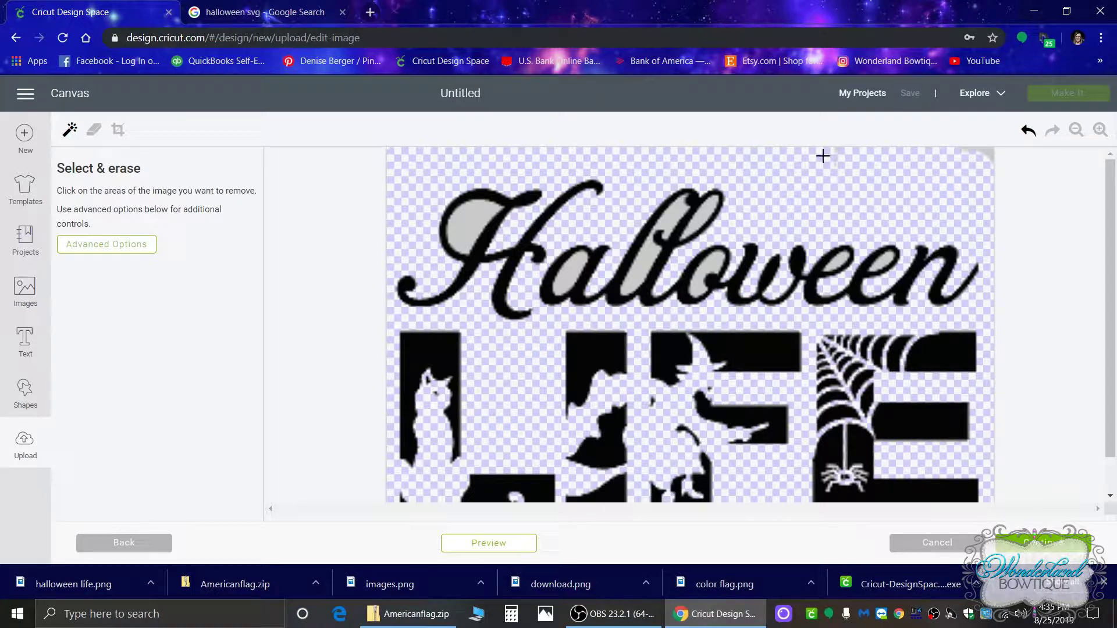
pyautogui.click(94, 129)
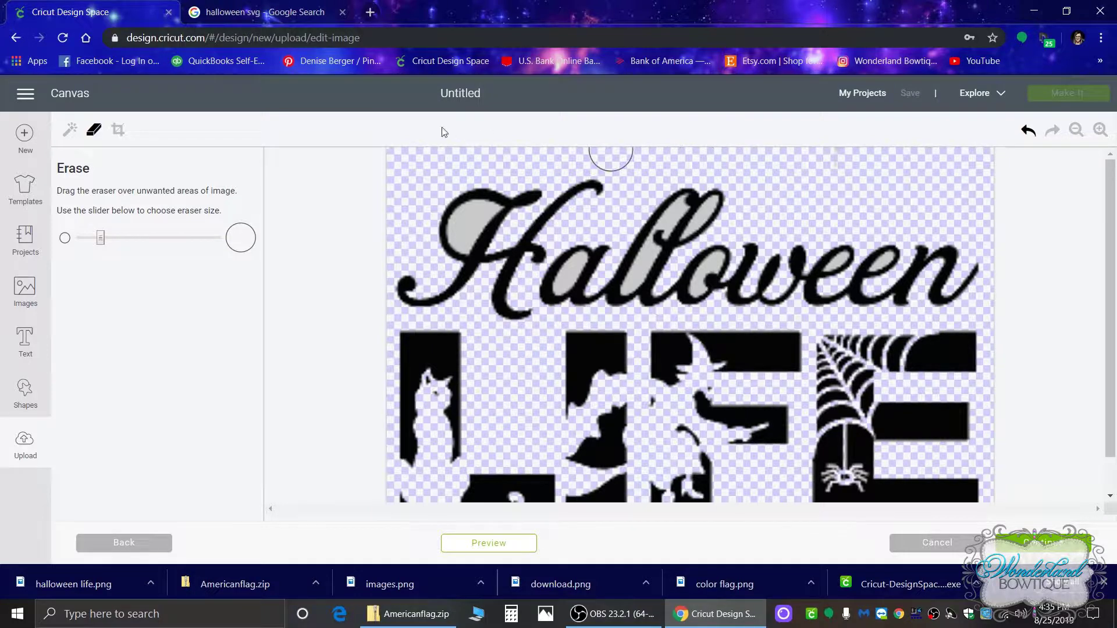
pyautogui.click(69, 130)
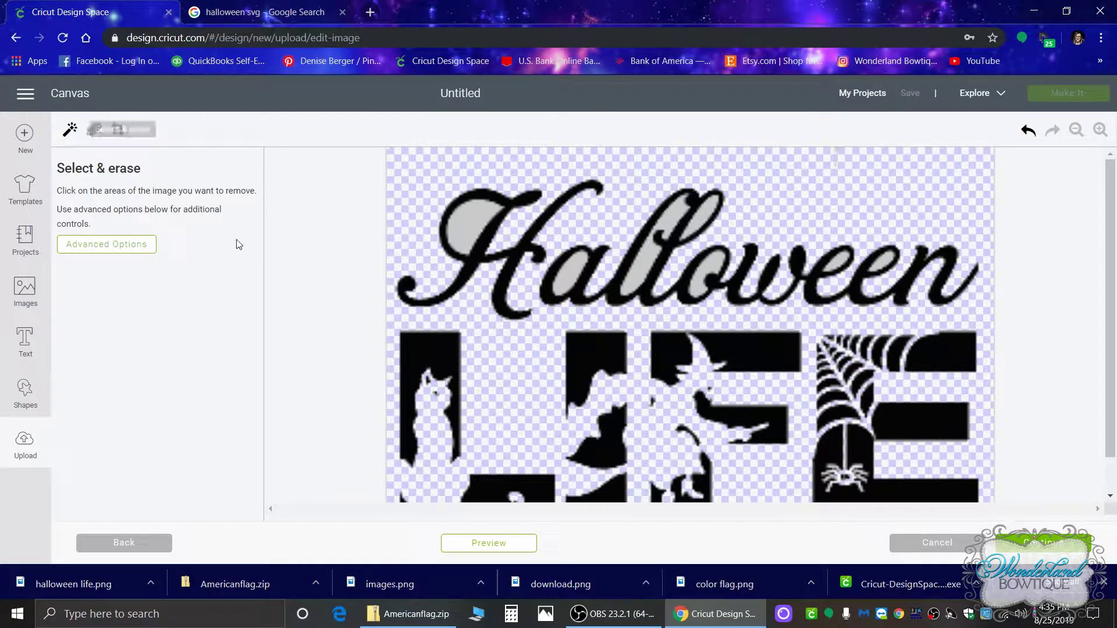
# - Clear the fill inside the H, a, l, o and e counters, undoing an accidental letter erase
pyautogui.click(462, 223)
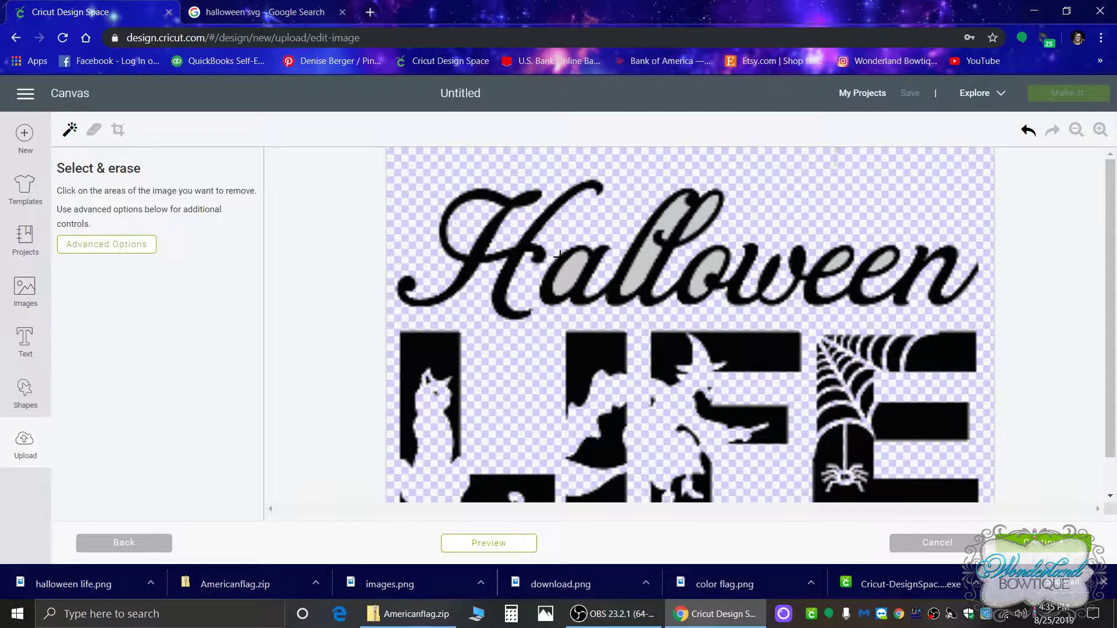
pyautogui.click(568, 271)
pyautogui.click(648, 257)
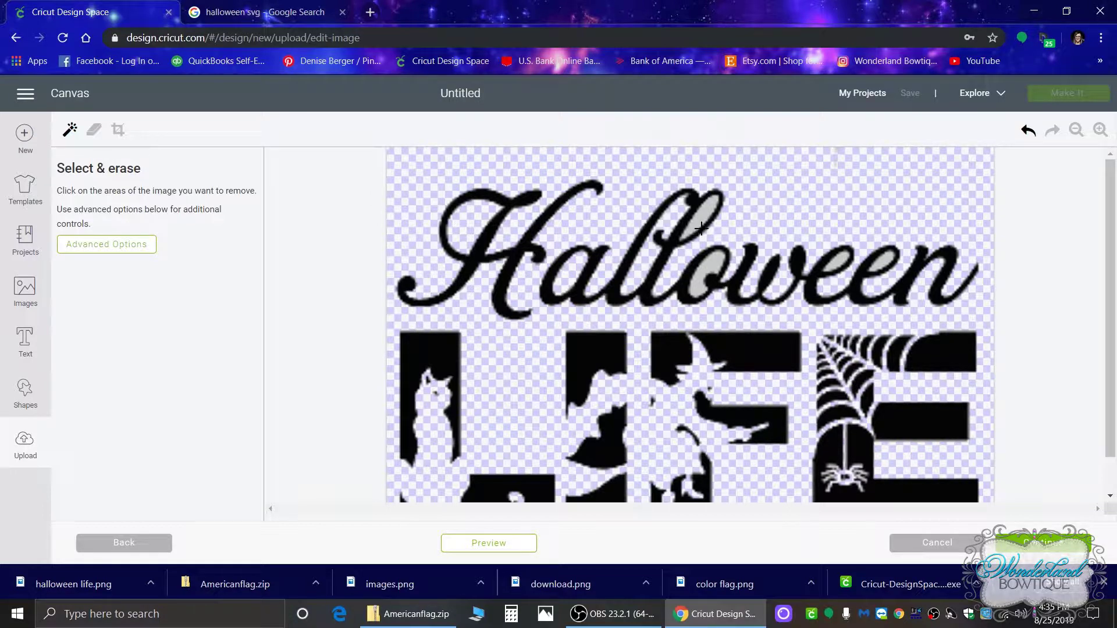
pyautogui.click(701, 225)
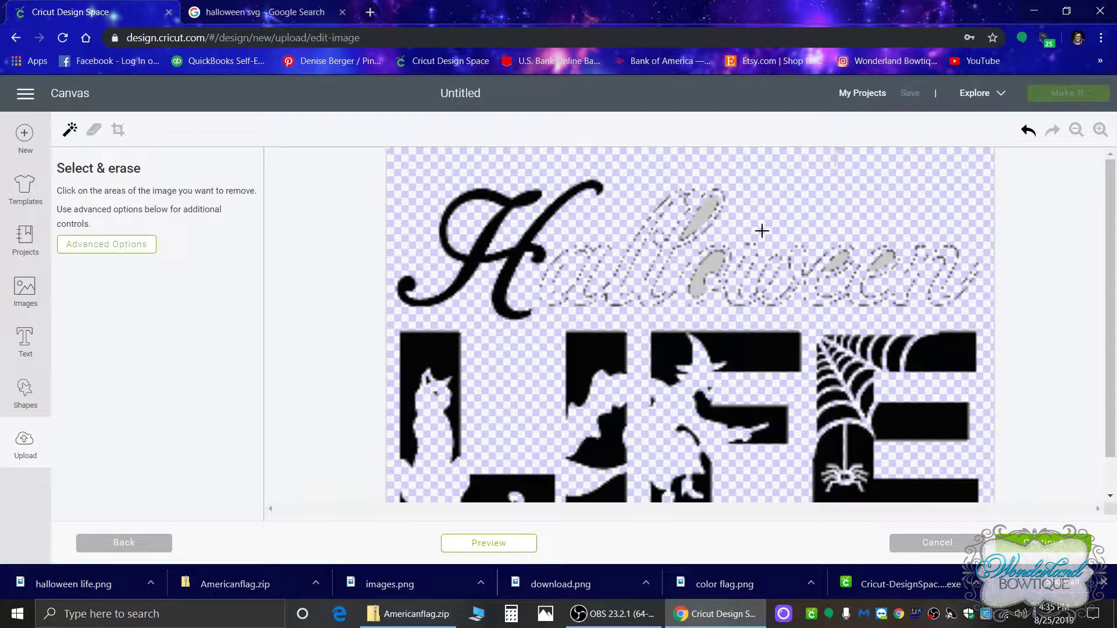
pyautogui.click(1029, 133)
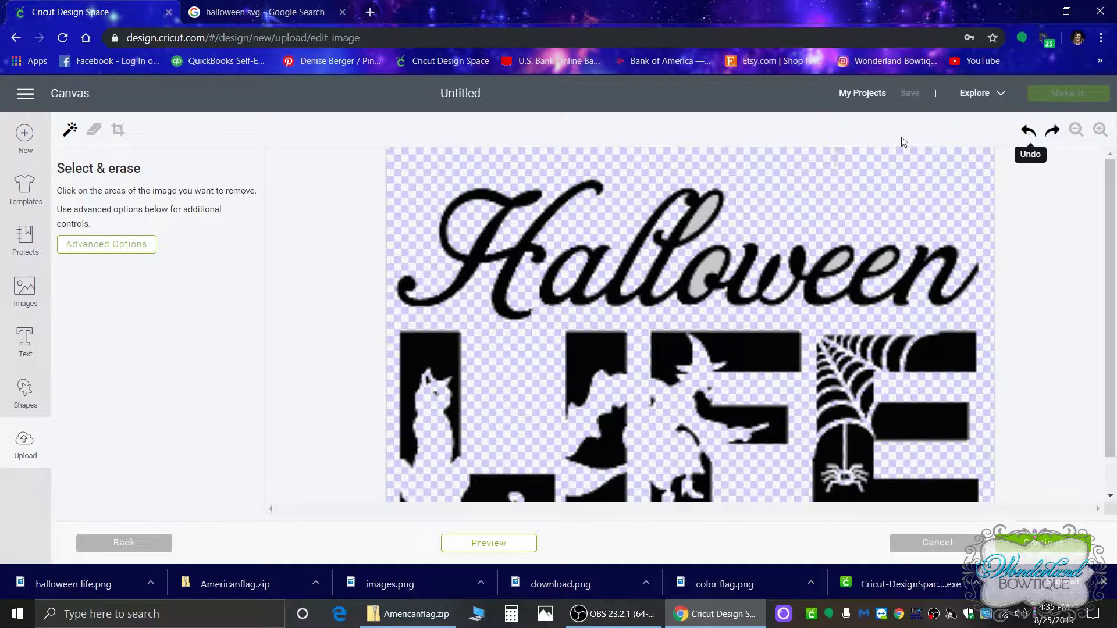
pyautogui.click(706, 268)
pyautogui.click(841, 260)
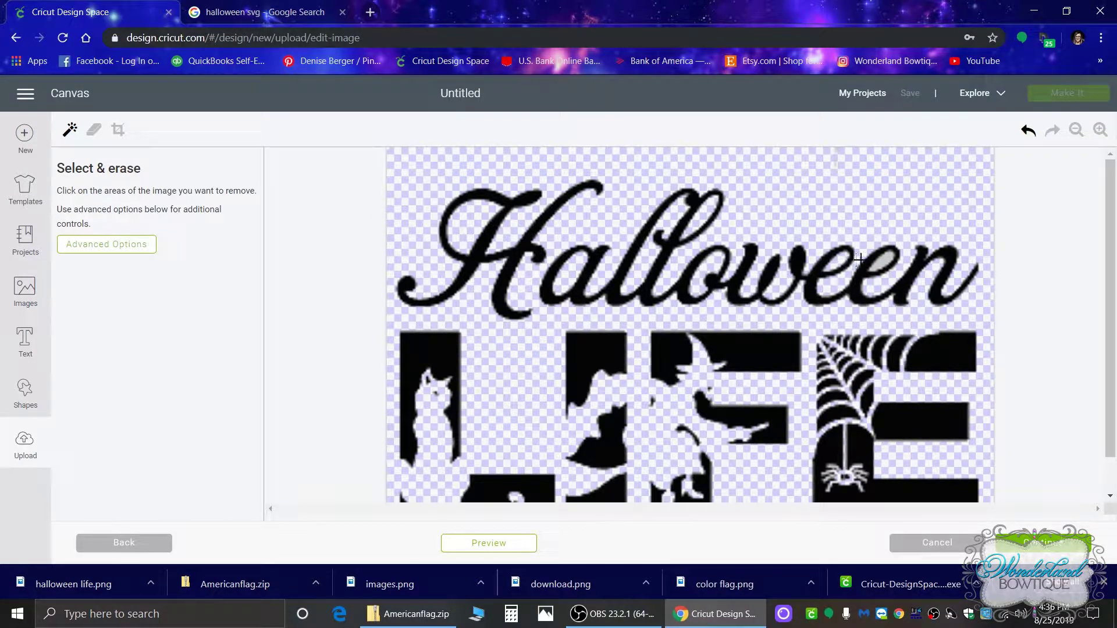
pyautogui.click(881, 260)
pyautogui.scroll(-1, 905, 249)
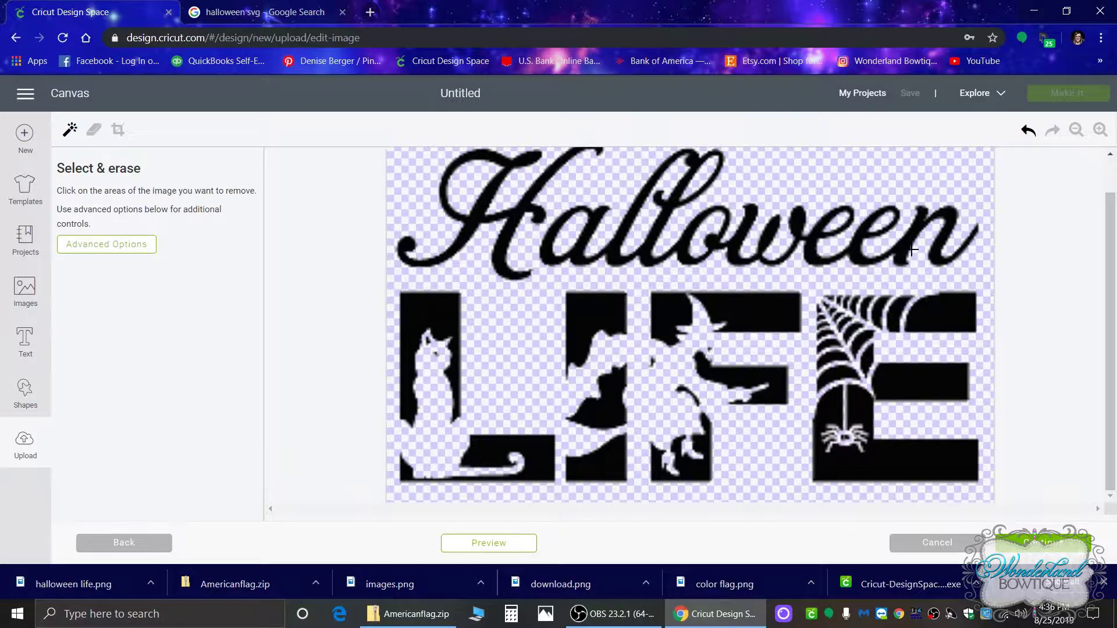
pyautogui.click(1100, 130)
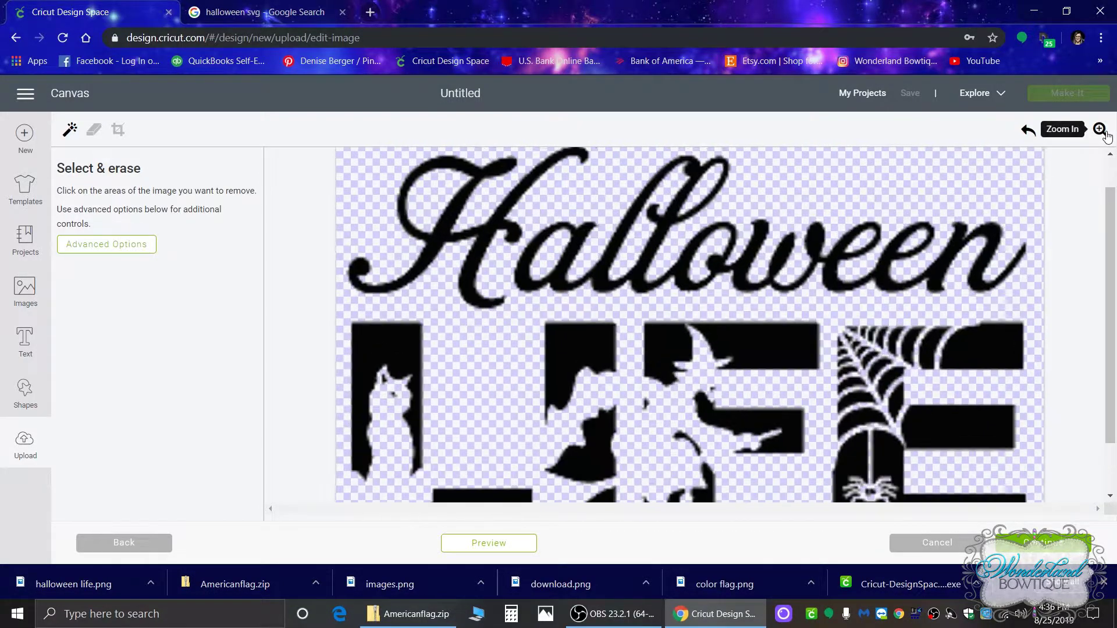
pyautogui.scroll(-2, 941, 200)
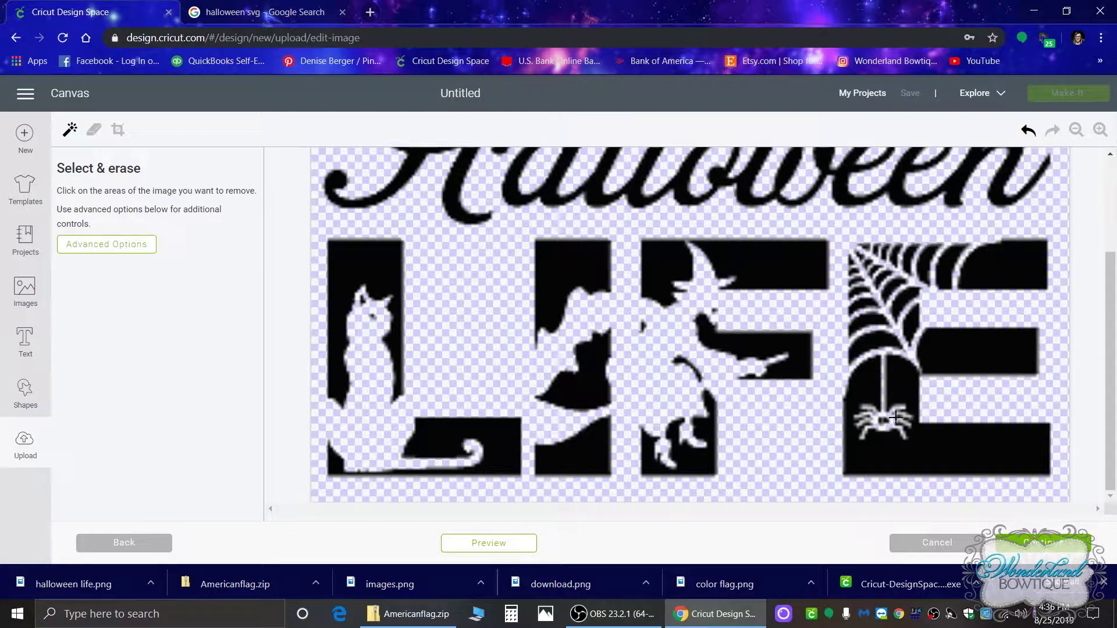
# - Toggle the cut preview to check the whole Halloween LIFE design, and select the Erase tool
pyautogui.click(489, 544)
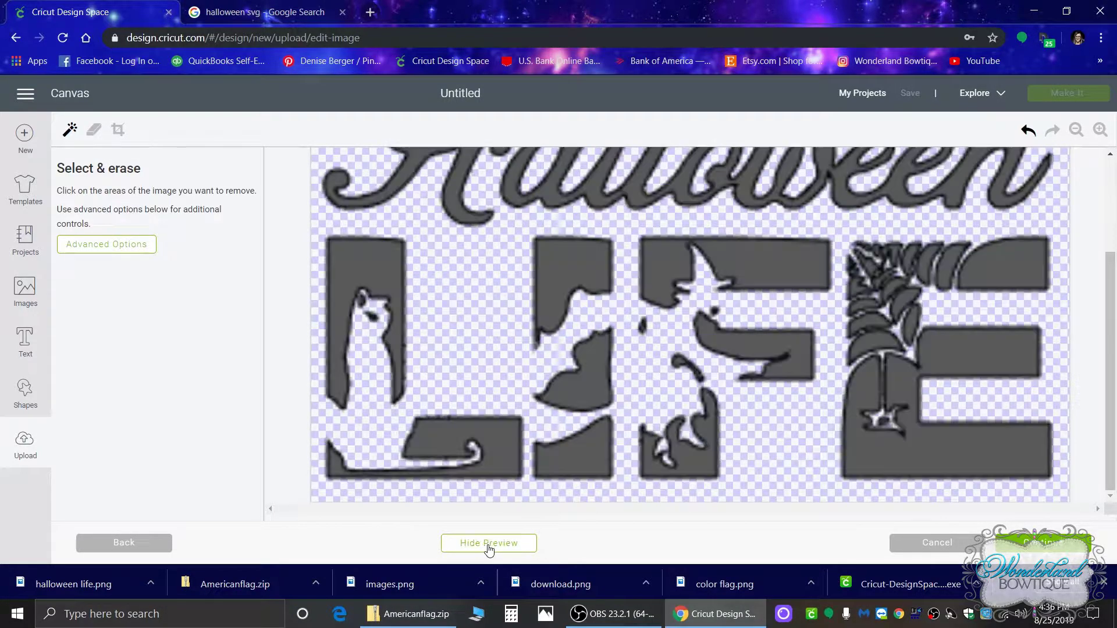
pyautogui.click(1080, 133)
pyautogui.click(1077, 131)
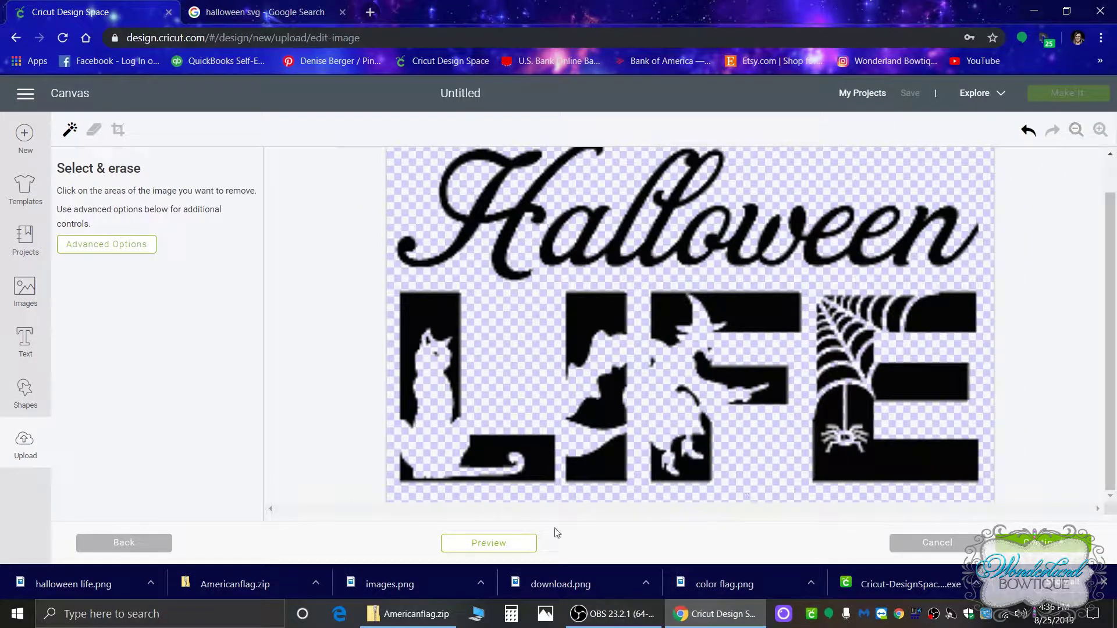
pyautogui.click(488, 544)
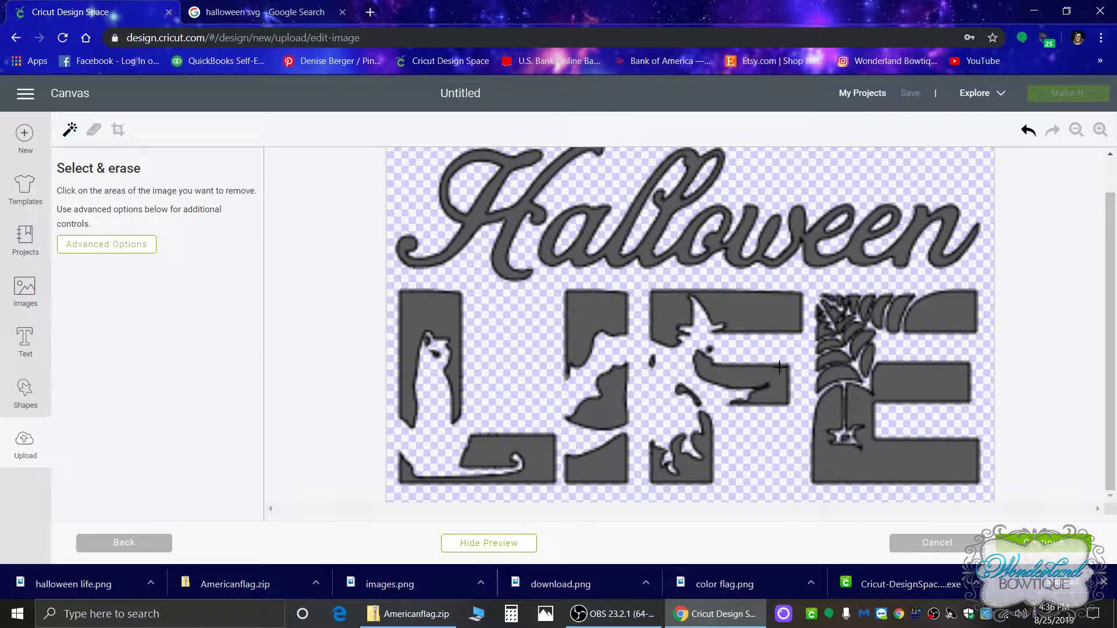
pyautogui.scroll(1, 720, 274)
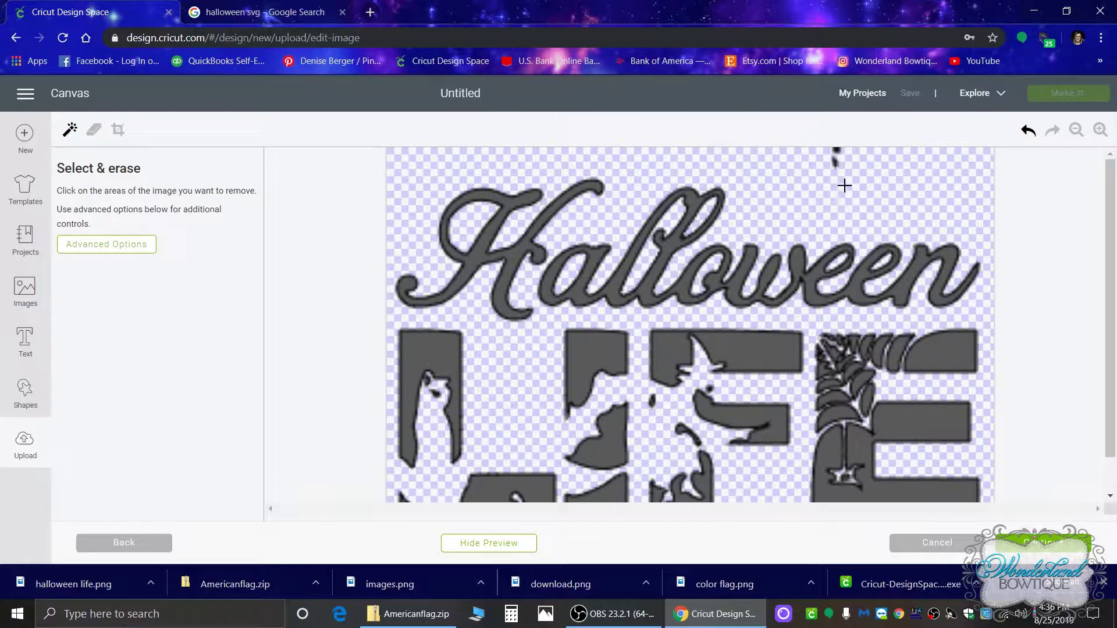
pyautogui.click(520, 546)
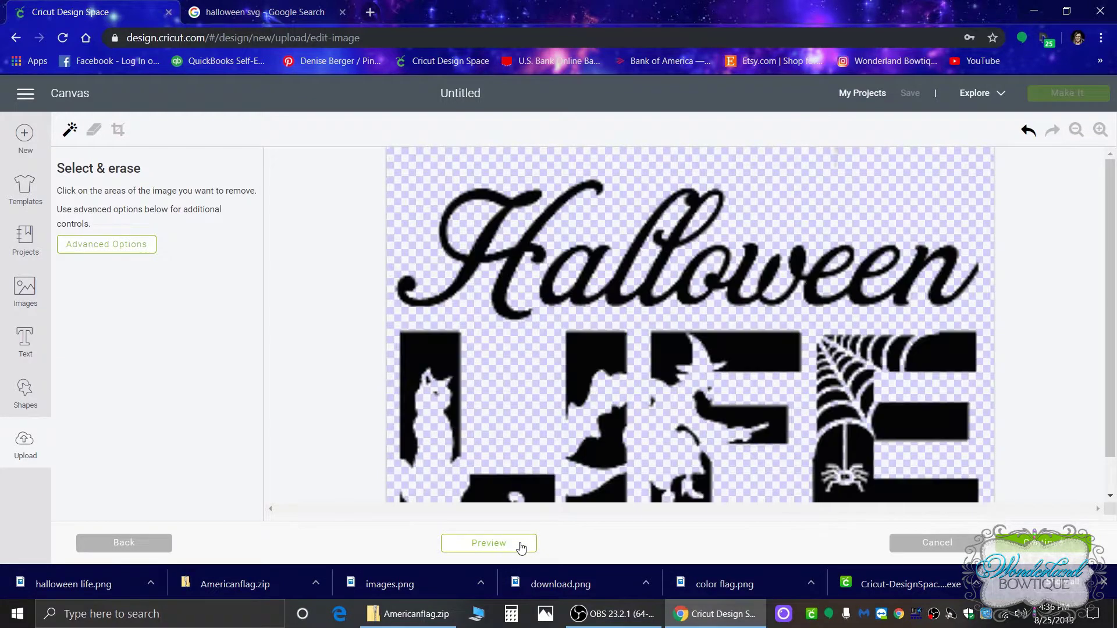
pyautogui.click(93, 129)
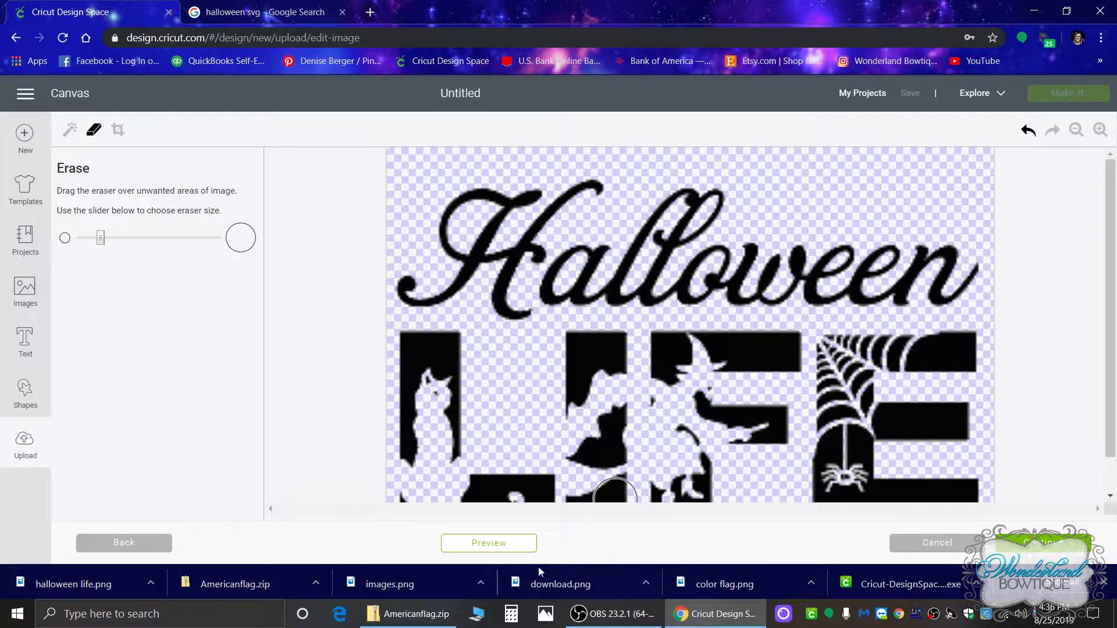
pyautogui.click(532, 549)
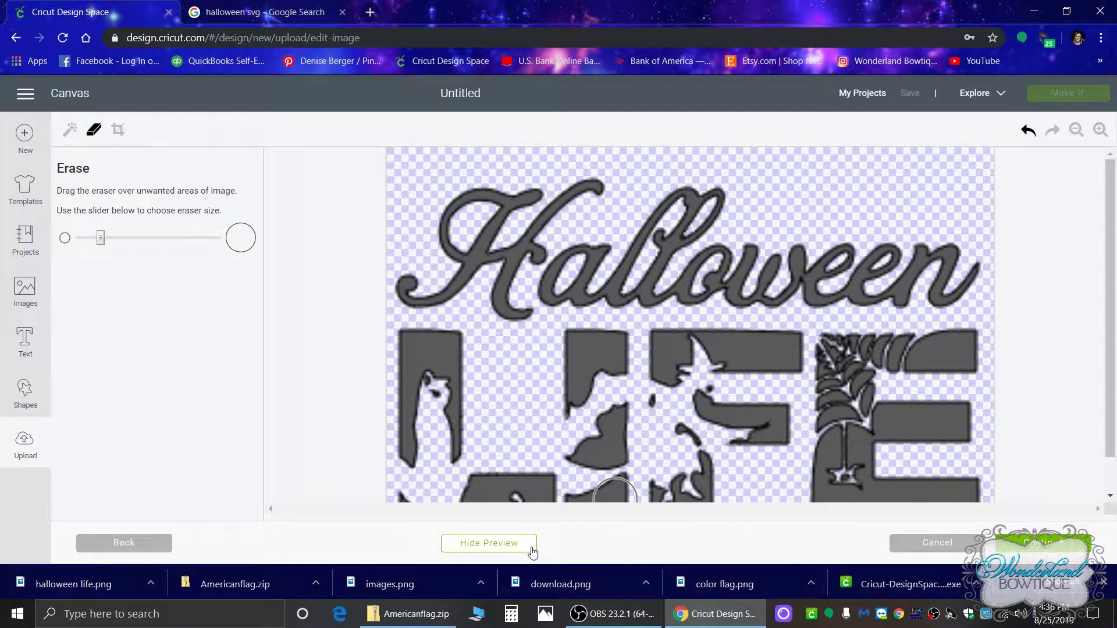
pyautogui.click(1029, 130)
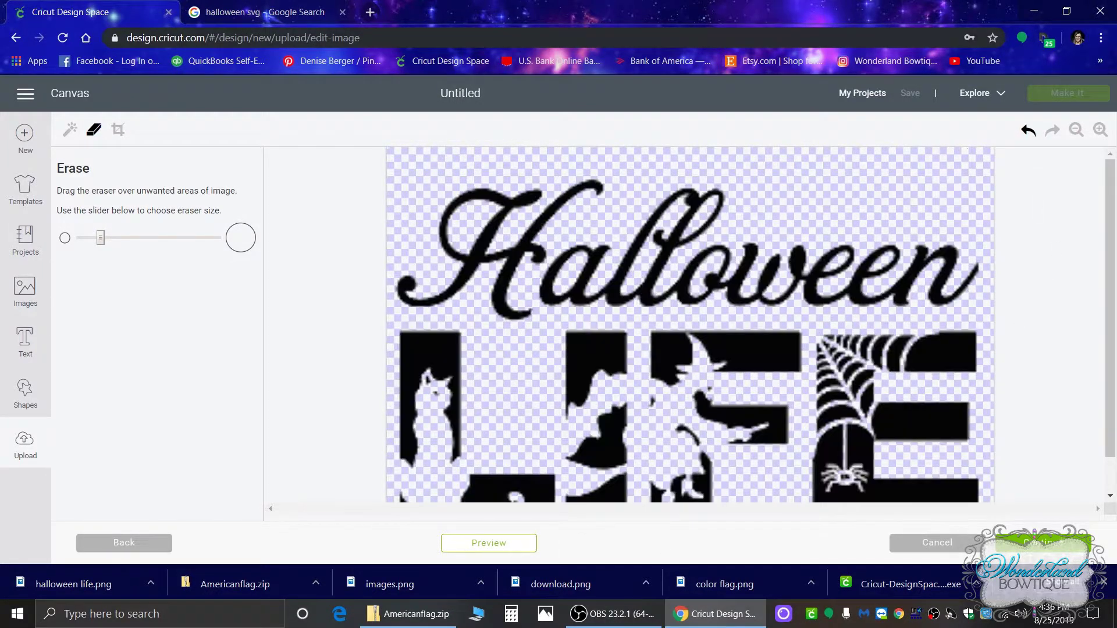
pyautogui.scroll(-1, 906, 244)
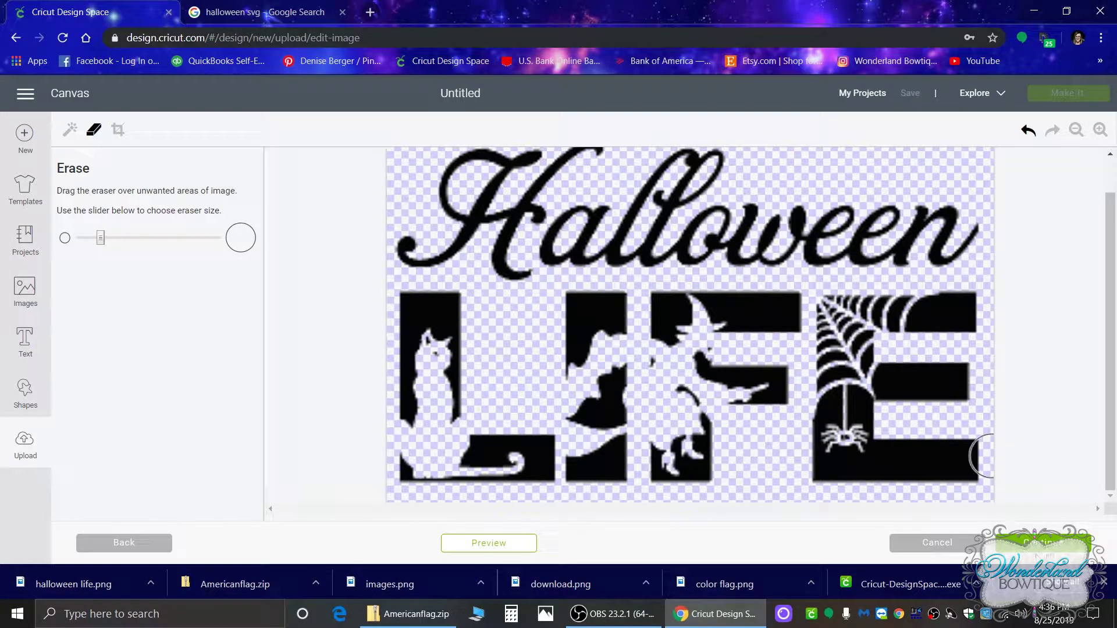
pyautogui.click(1050, 547)
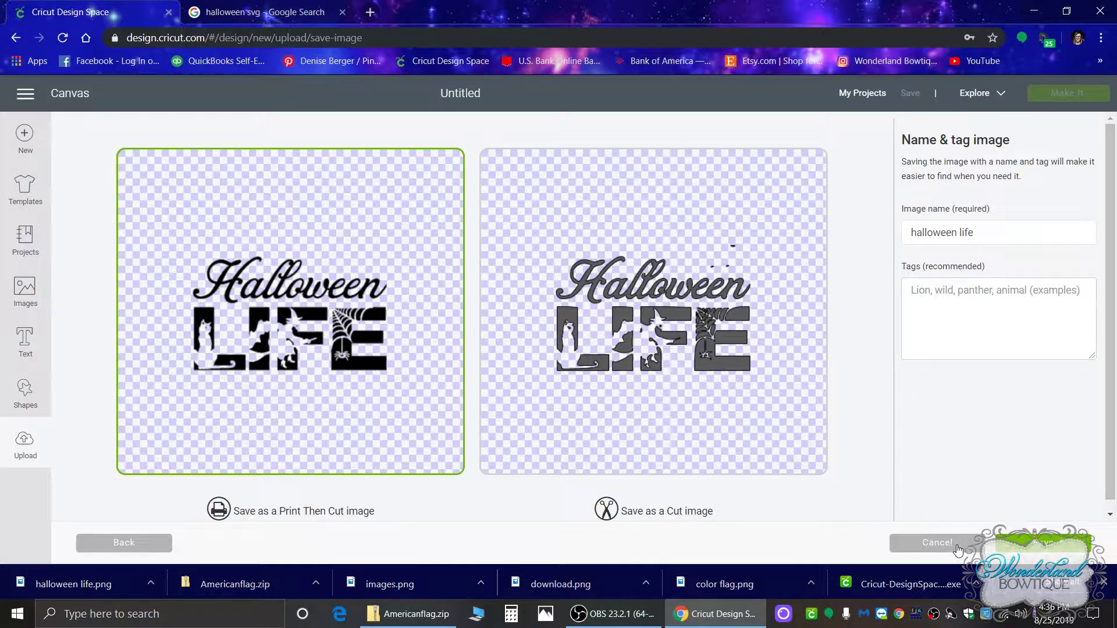
pyautogui.click(149, 545)
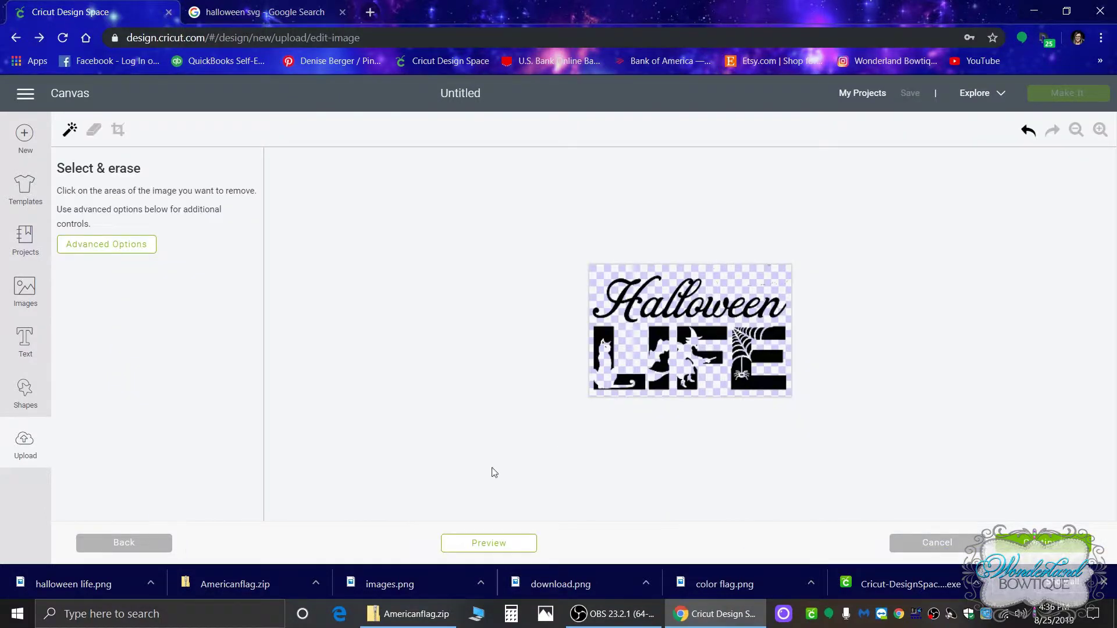
pyautogui.click(1099, 129)
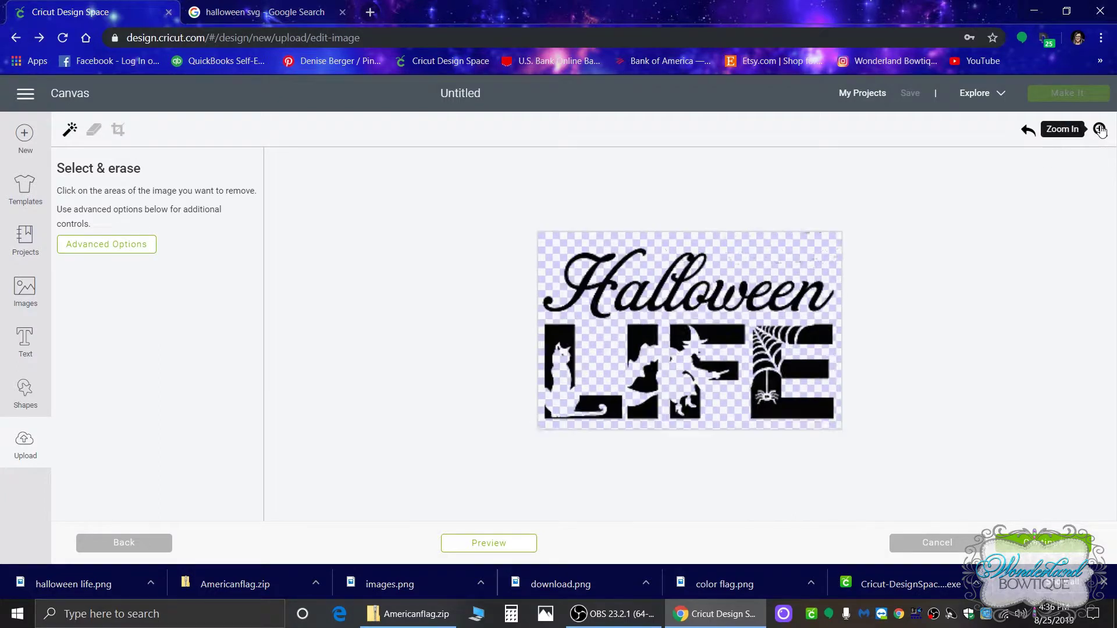
pyautogui.click(1099, 130)
pyautogui.click(1099, 129)
pyautogui.click(1100, 129)
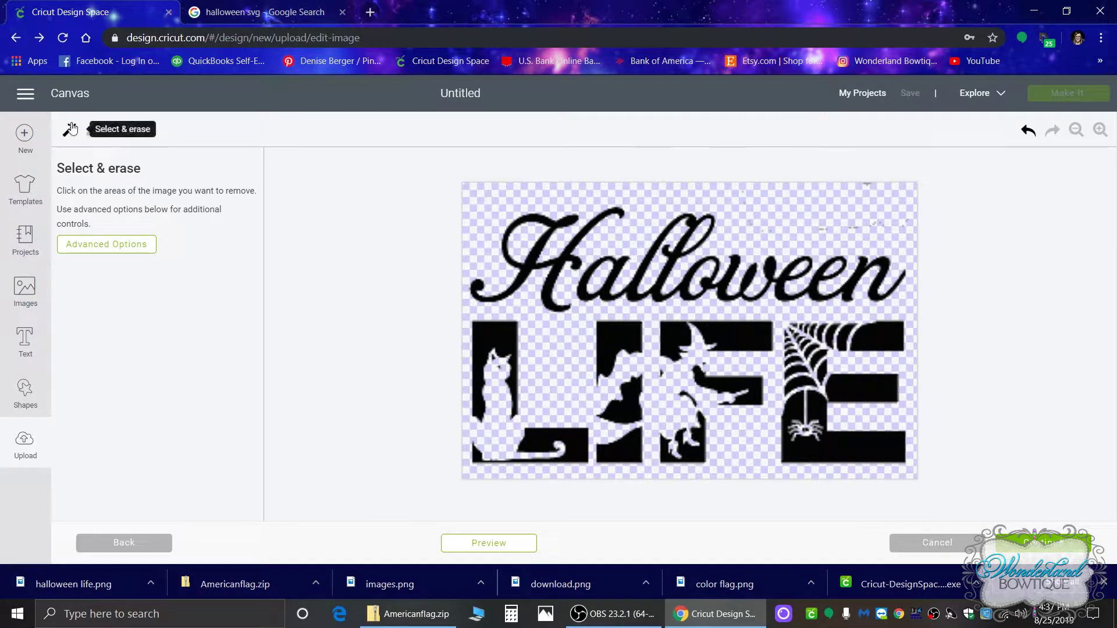
# - Erase the top-right specks, then set the eraser size near its smallest
pyautogui.click(94, 131)
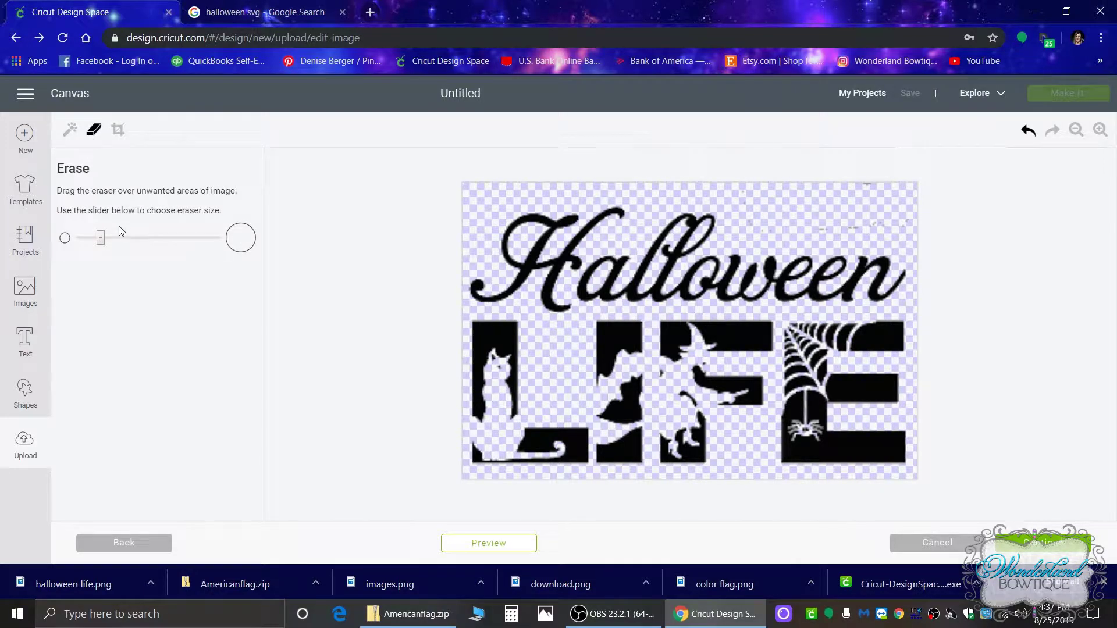
pyautogui.moveTo(828, 203)
pyautogui.mouseDown()
pyautogui.moveTo(853, 213)
pyautogui.moveTo(827, 223)
pyautogui.moveTo(915, 211)
pyautogui.moveTo(886, 216)
pyautogui.moveTo(884, 194)
pyautogui.moveTo(861, 204)
pyautogui.mouseUp()
pyautogui.click(136, 238)
pyautogui.click(192, 238)
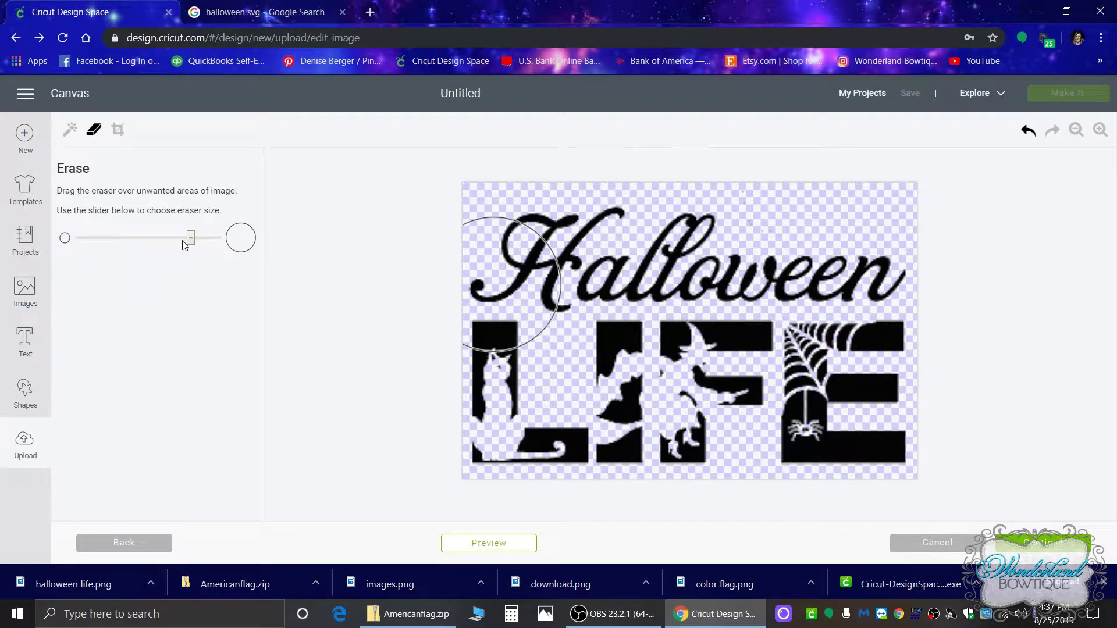
pyautogui.moveTo(190, 239); pyautogui.dragTo(92, 238)
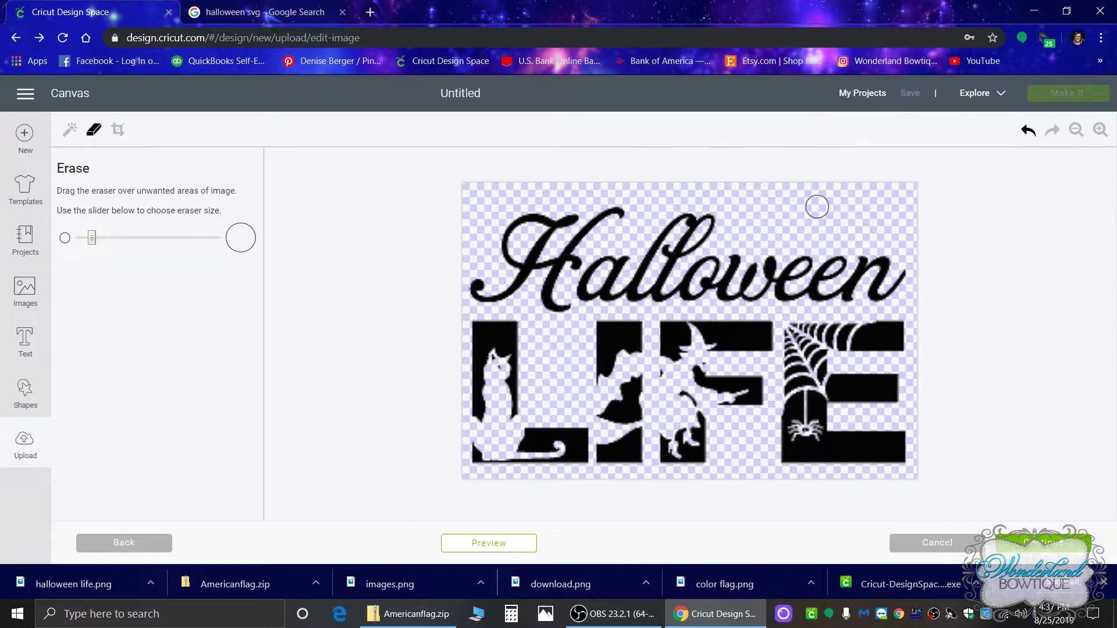
# - Save the cleaned upload as a Cut image, keeping the name 'halloween life'
pyautogui.click(1042, 542)
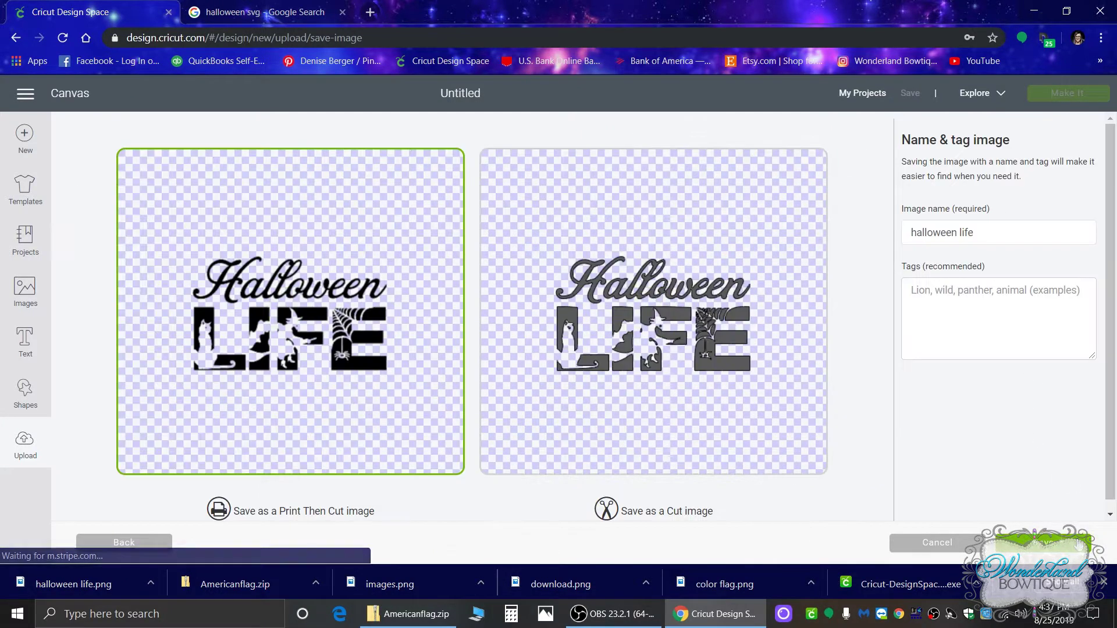
pyautogui.click(761, 363)
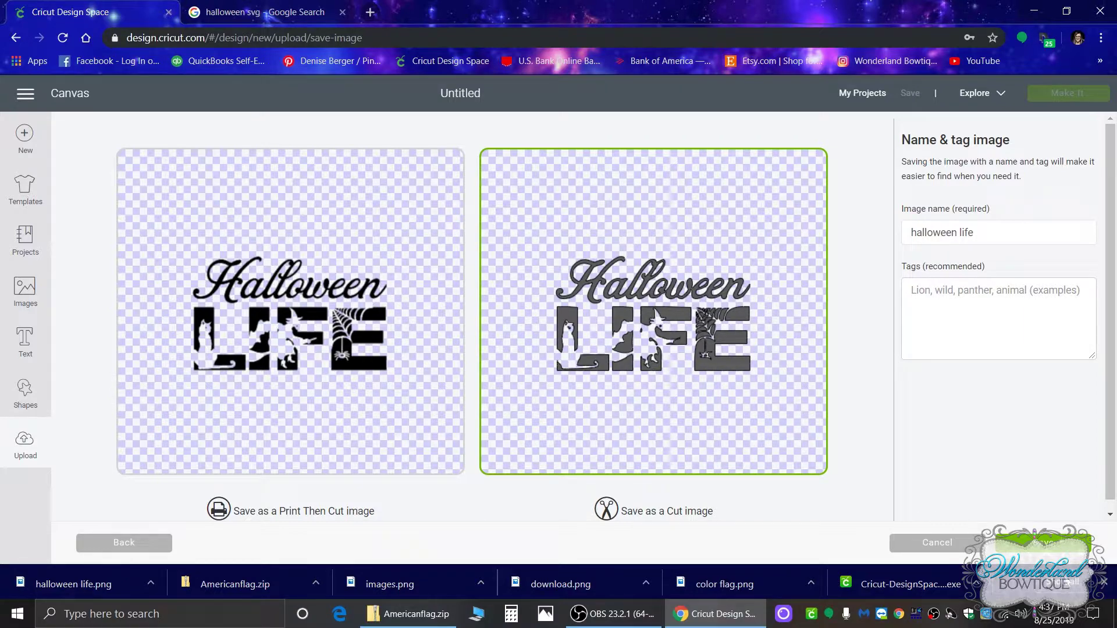
pyautogui.click(1046, 544)
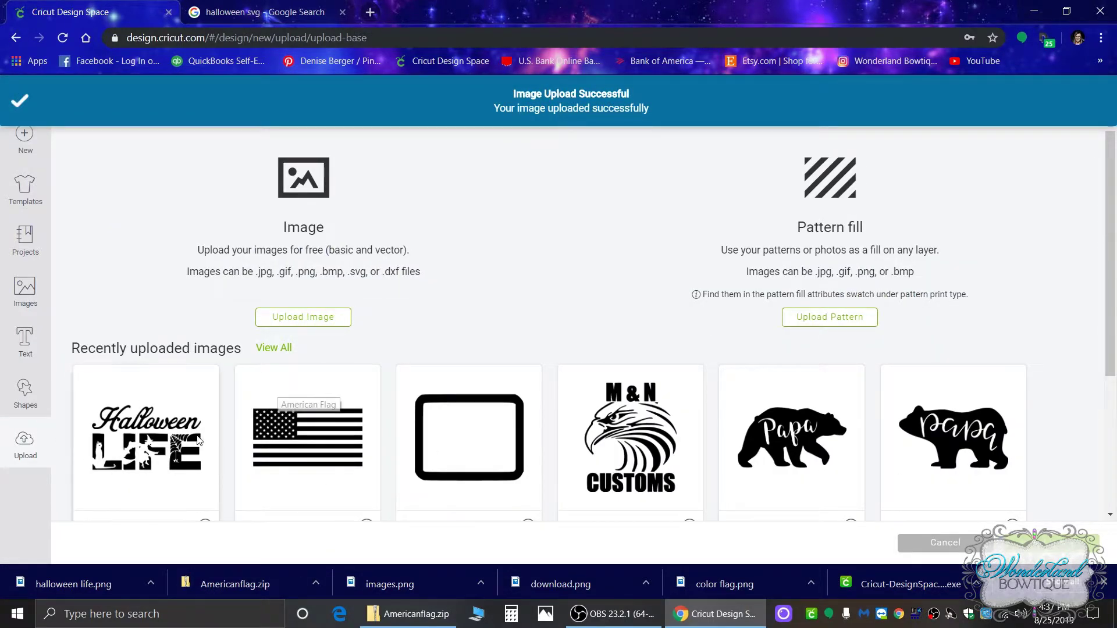
# - Insert the halloween life image and resize it to 8.878 × 5.232 inches on the canvas
pyautogui.click(151, 428)
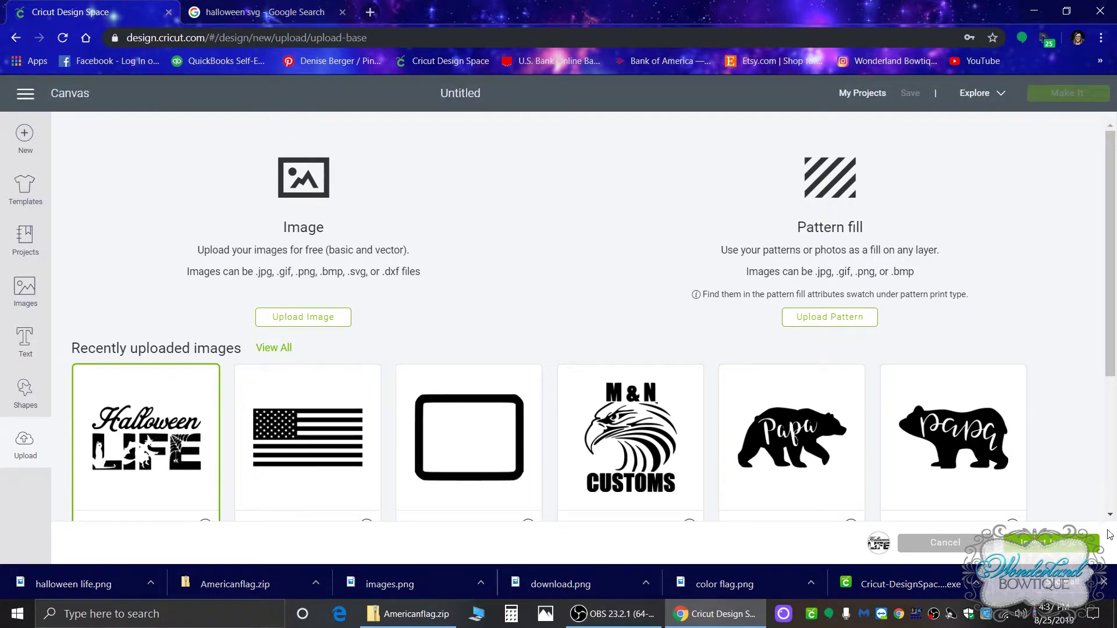
pyautogui.click(1051, 542)
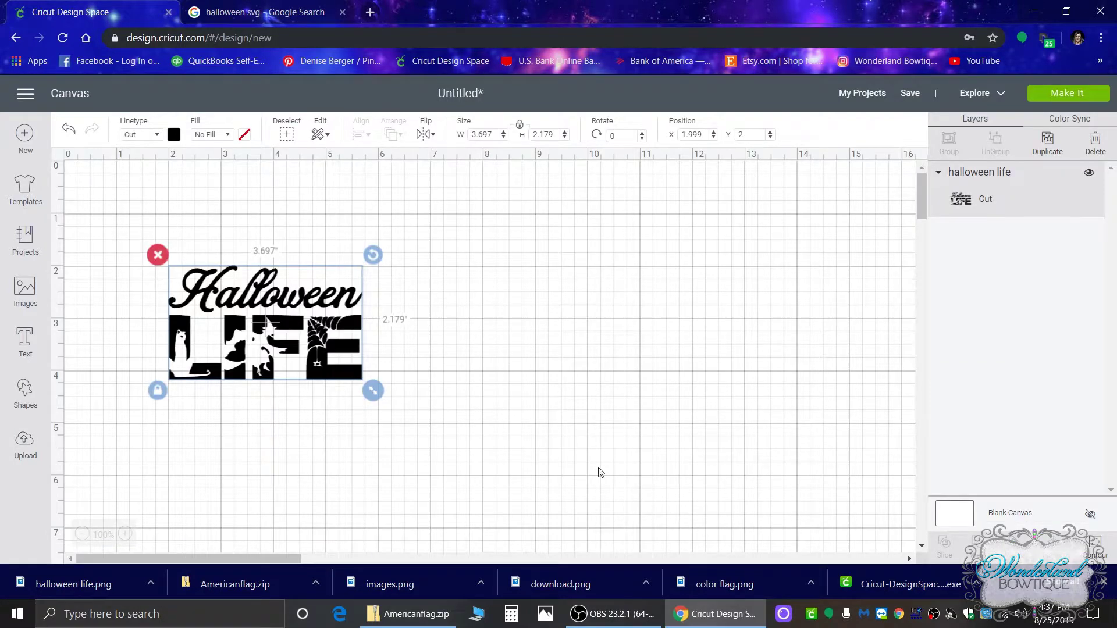
pyautogui.moveTo(377, 399); pyautogui.dragTo(492, 467)
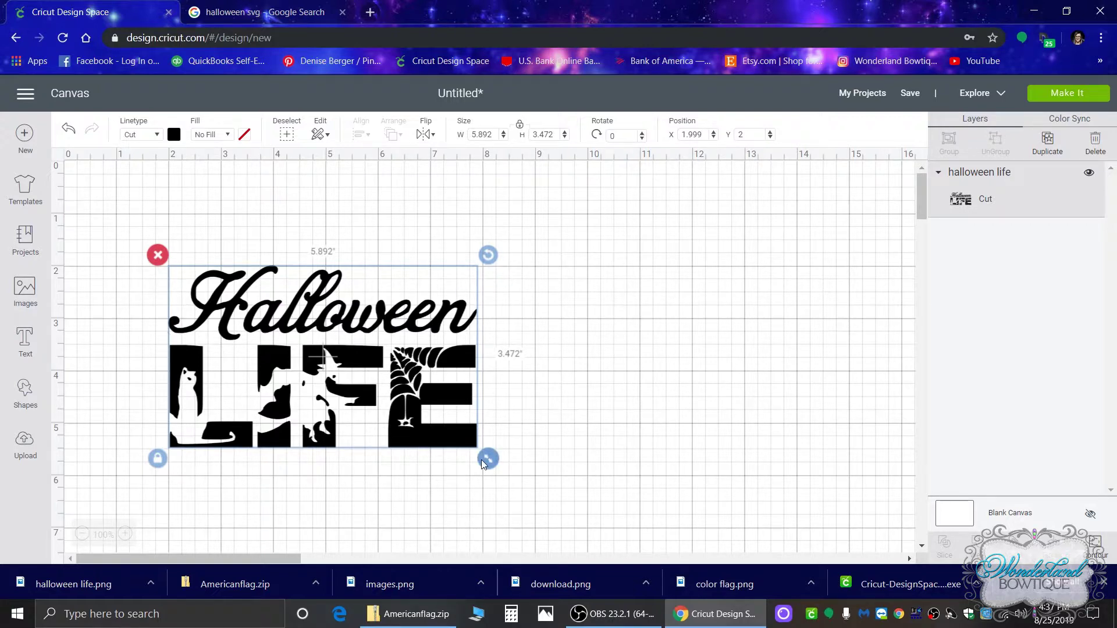
pyautogui.moveTo(488, 459); pyautogui.dragTo(517, 475)
pyautogui.moveTo(458, 448); pyautogui.dragTo(398, 396)
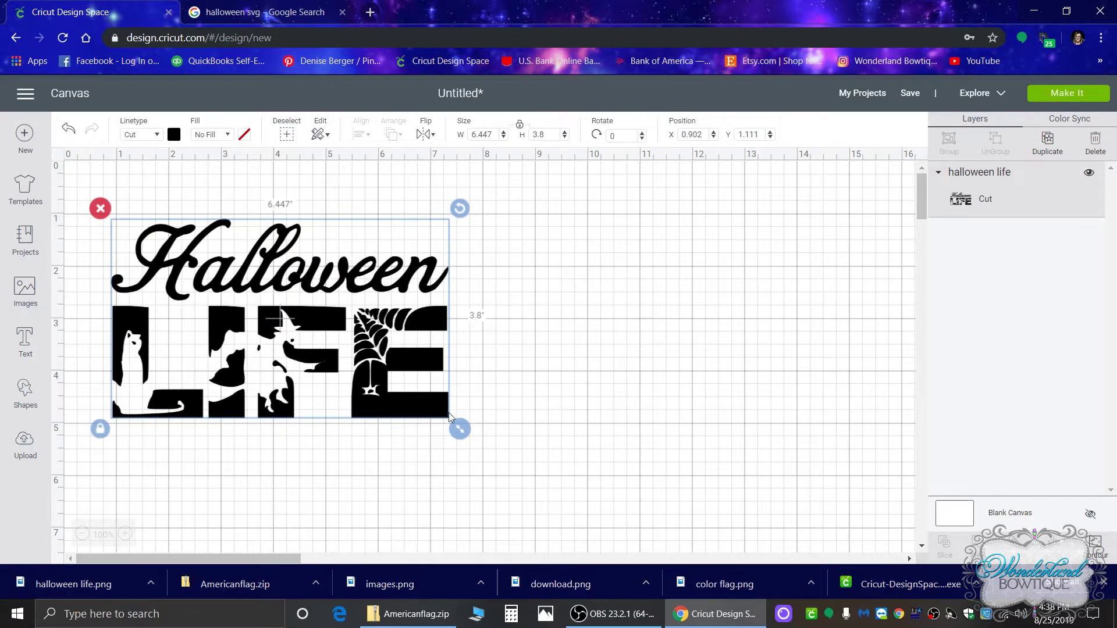
pyautogui.moveTo(470, 435); pyautogui.dragTo(597, 534)
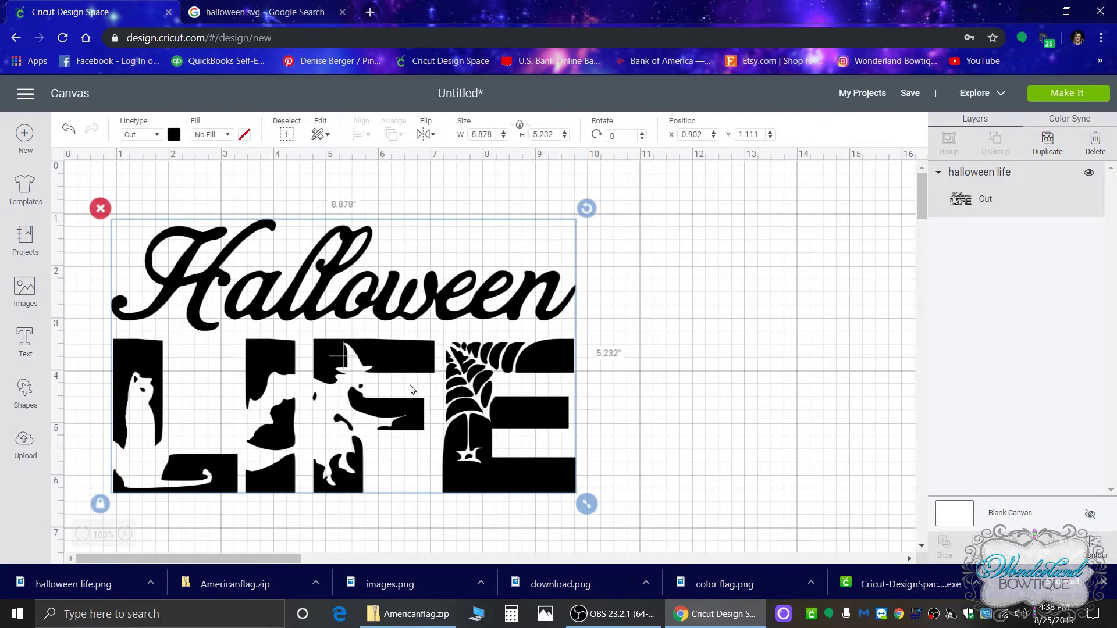